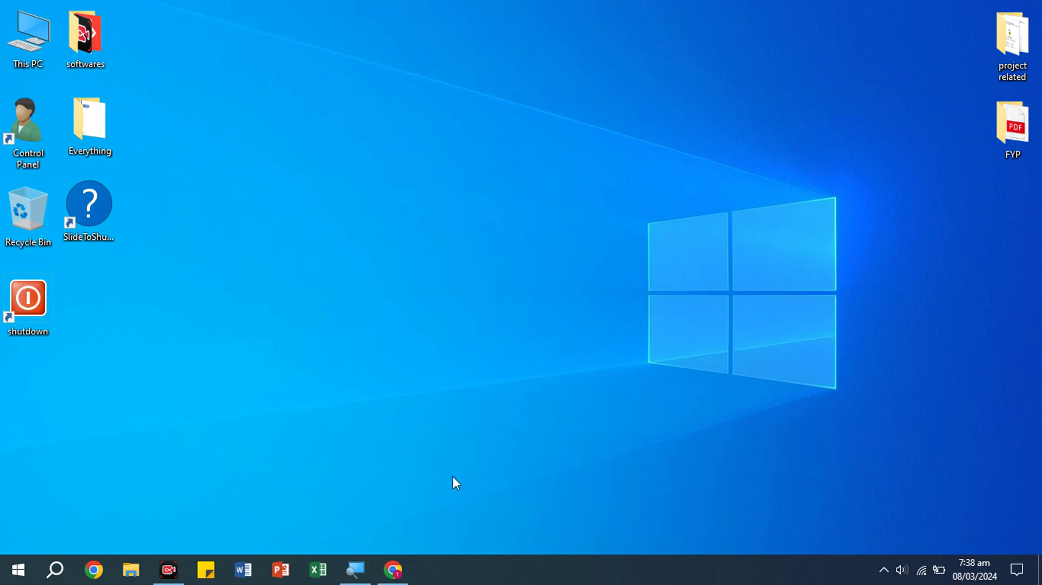
- Switch to Chrome and search Google for "Libre Office"
{"action": "left_click", "coordinate": [394, 570]}
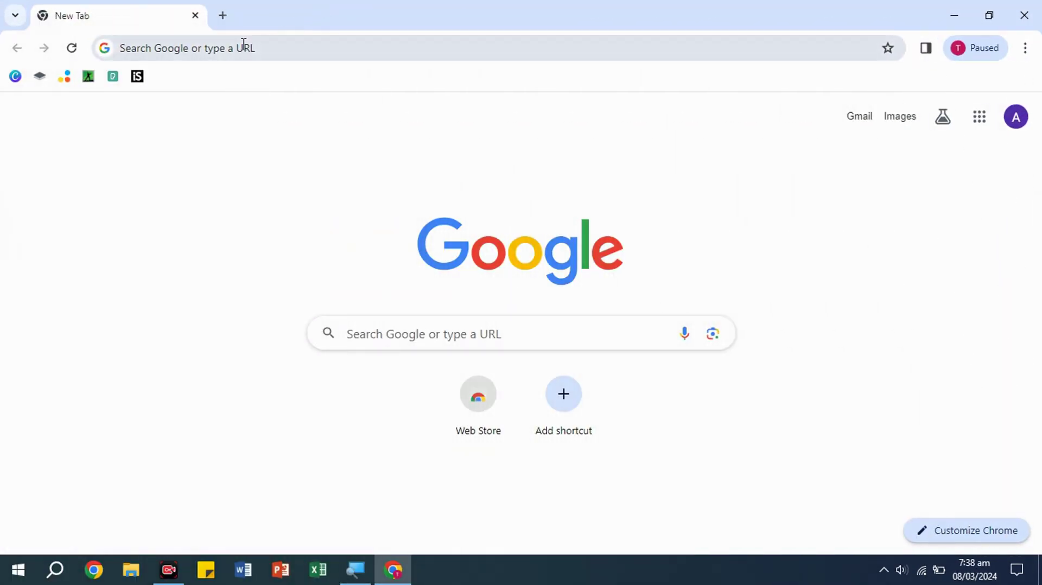
{"action": "left_click", "coordinate": [242, 44]}
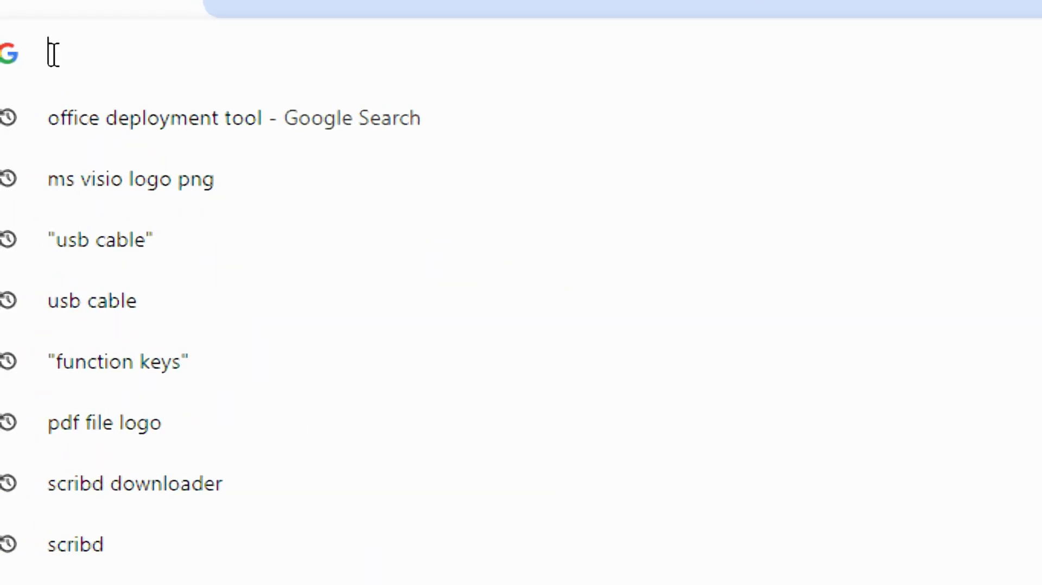
{"action": "type", "text": "Lib"}
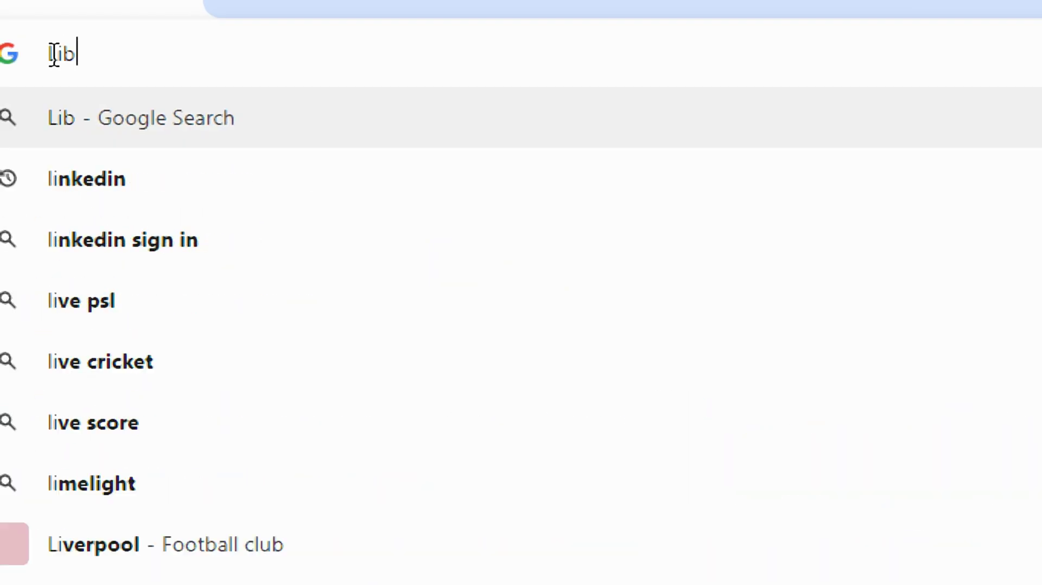
{"action": "type", "text": "re Office"}
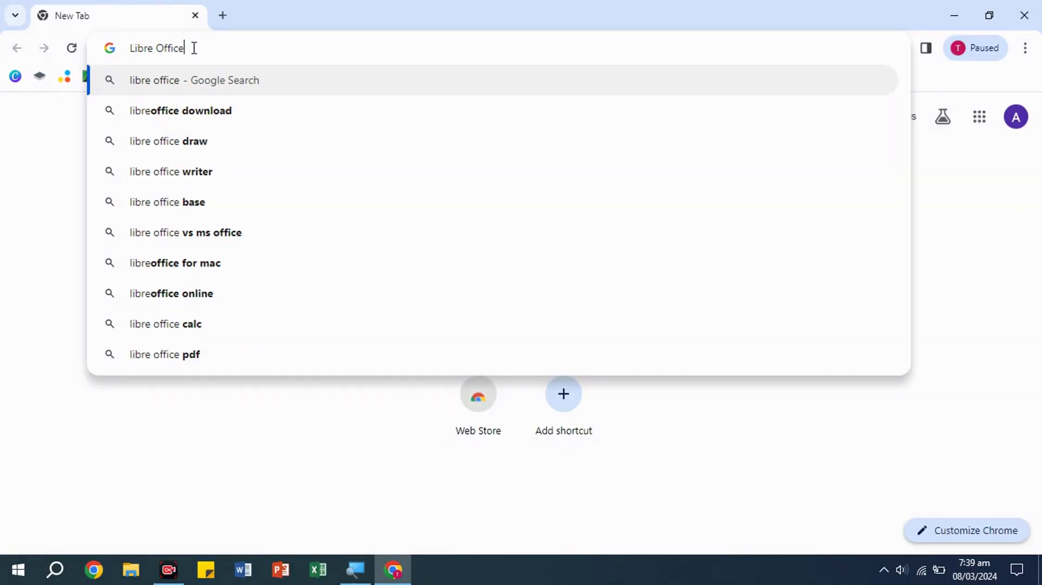
{"action": "key", "text": "Return"}
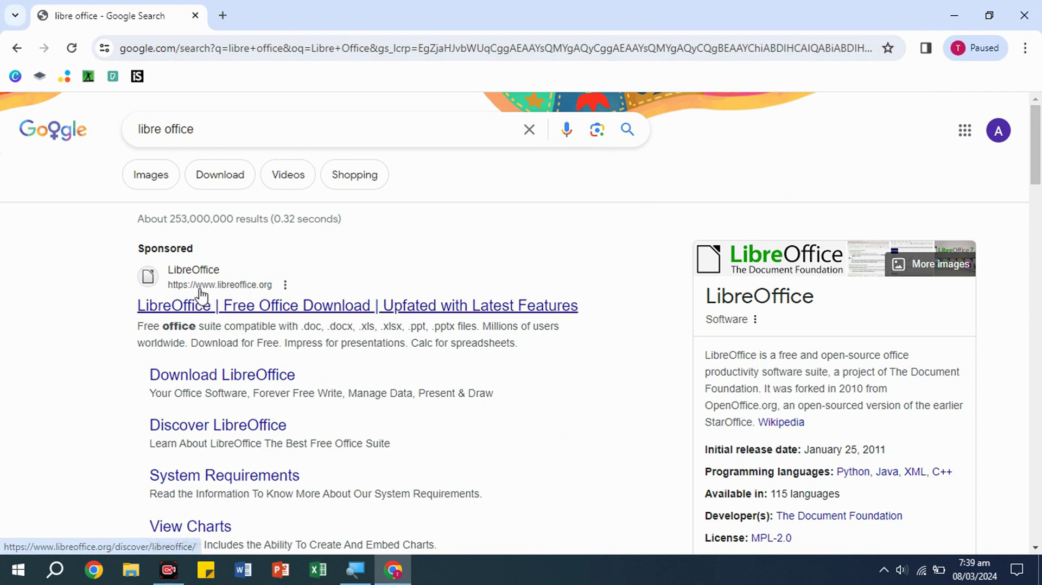
- Open the official LibreOffice website from the search results and look through its introduction page
{"action": "scroll", "coordinate": [202, 296], "scroll_direction": "down", "scroll_amount": 1}
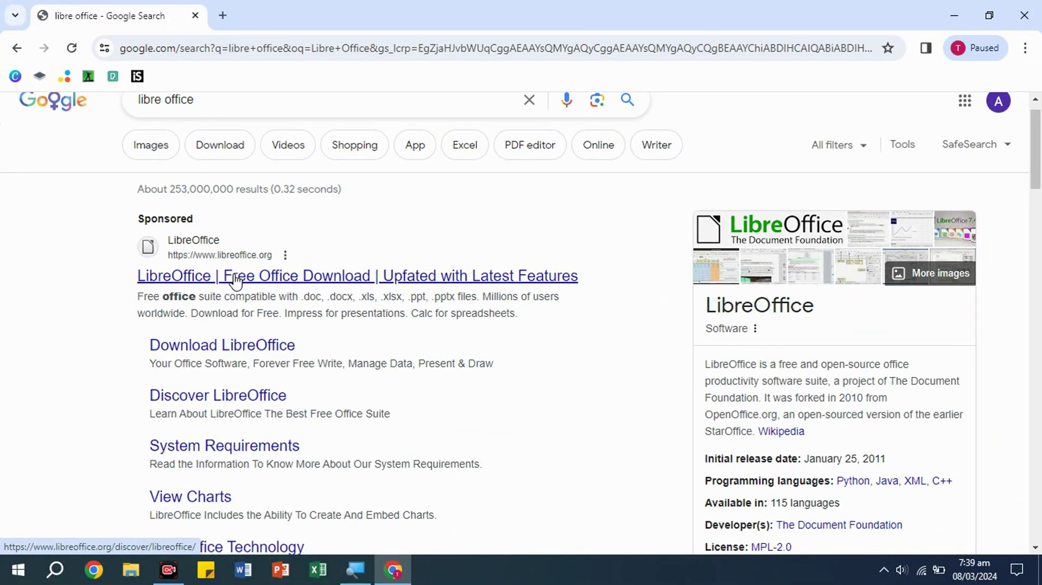
{"action": "left_click", "coordinate": [235, 281]}
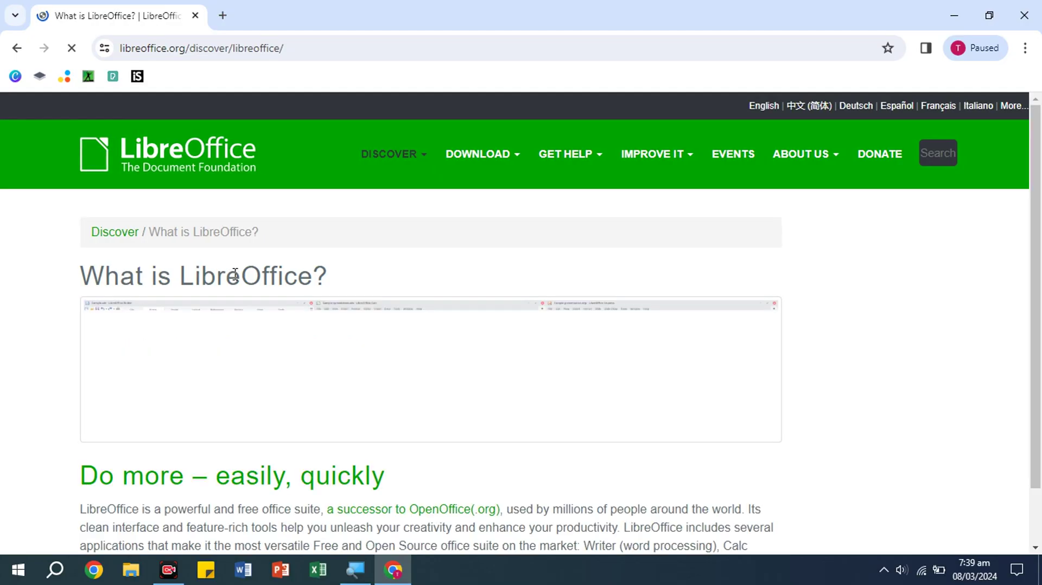
{"action": "scroll", "coordinate": [716, 338], "scroll_direction": "down", "scroll_amount": 1}
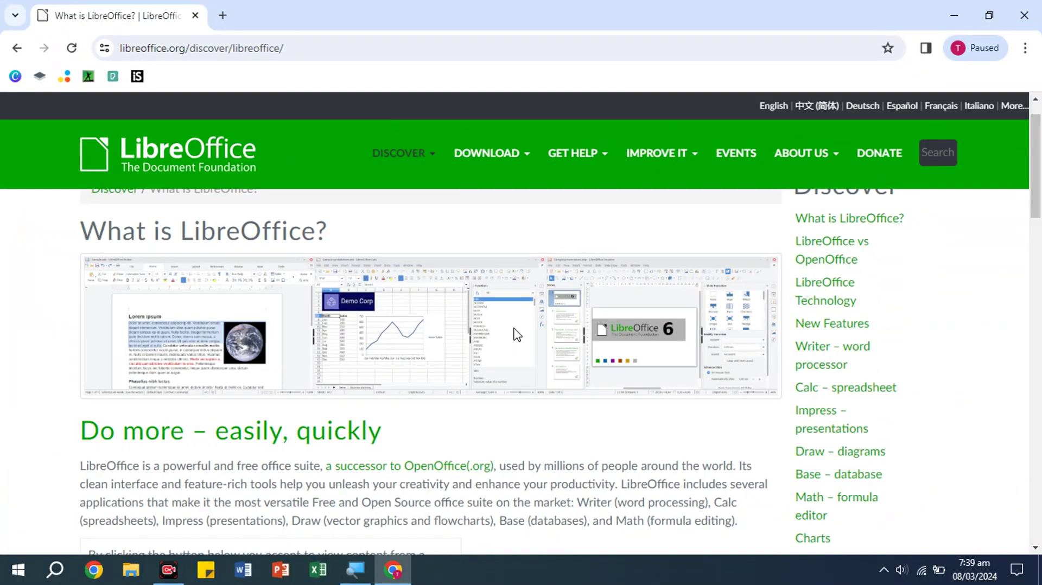
{"action": "scroll", "coordinate": [551, 374], "scroll_direction": "down", "scroll_amount": 10}
{"action": "scroll", "coordinate": [516, 333], "scroll_direction": "up", "scroll_amount": 20}
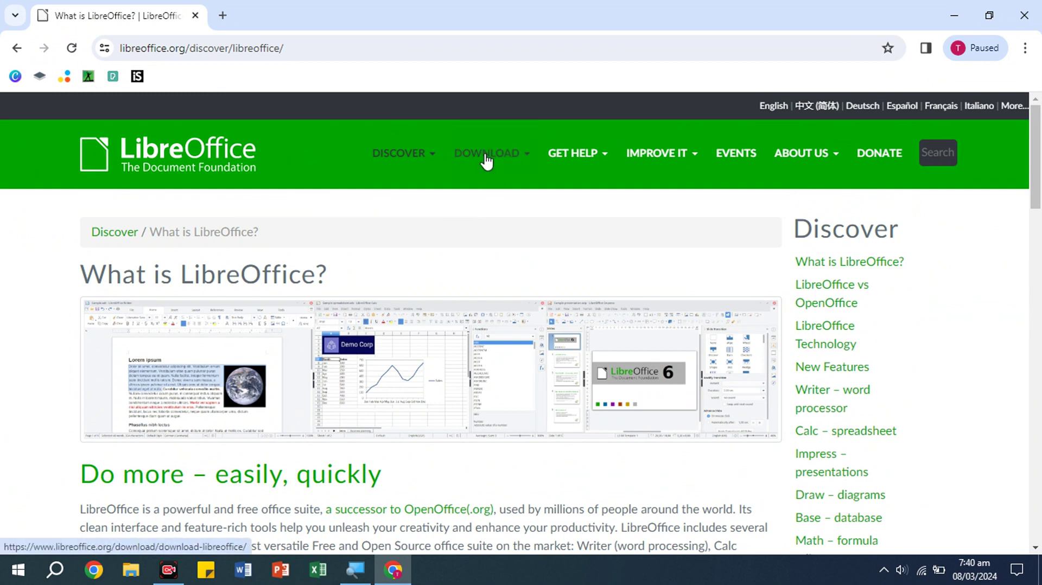
- Go to the Download LibreOffice page and show the operating system choices for version 24.2.1
{"action": "left_click", "coordinate": [520, 158]}
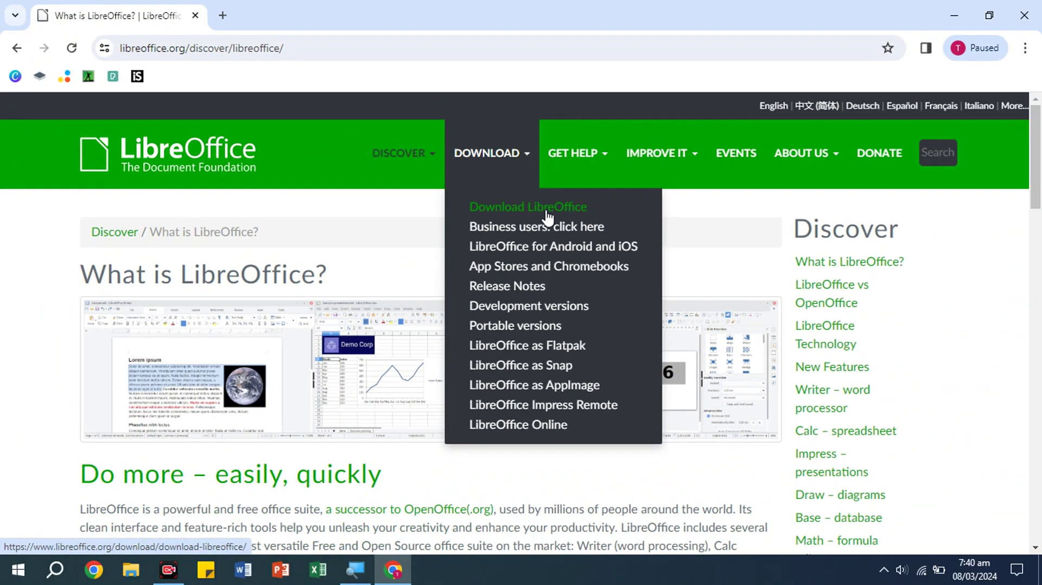
{"action": "left_click", "coordinate": [547, 211]}
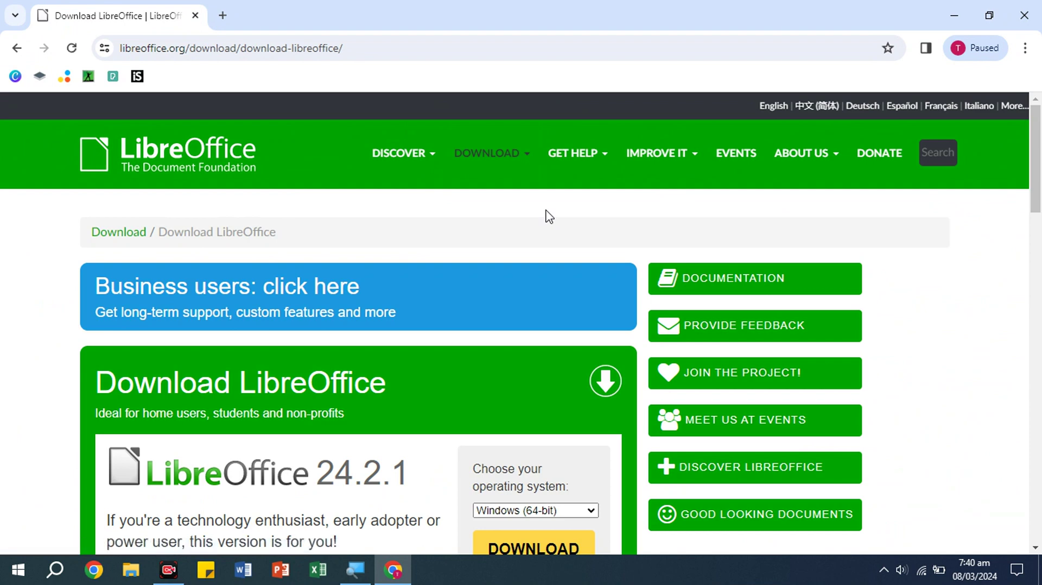
{"action": "scroll", "coordinate": [472, 404], "scroll_direction": "down", "scroll_amount": 3}
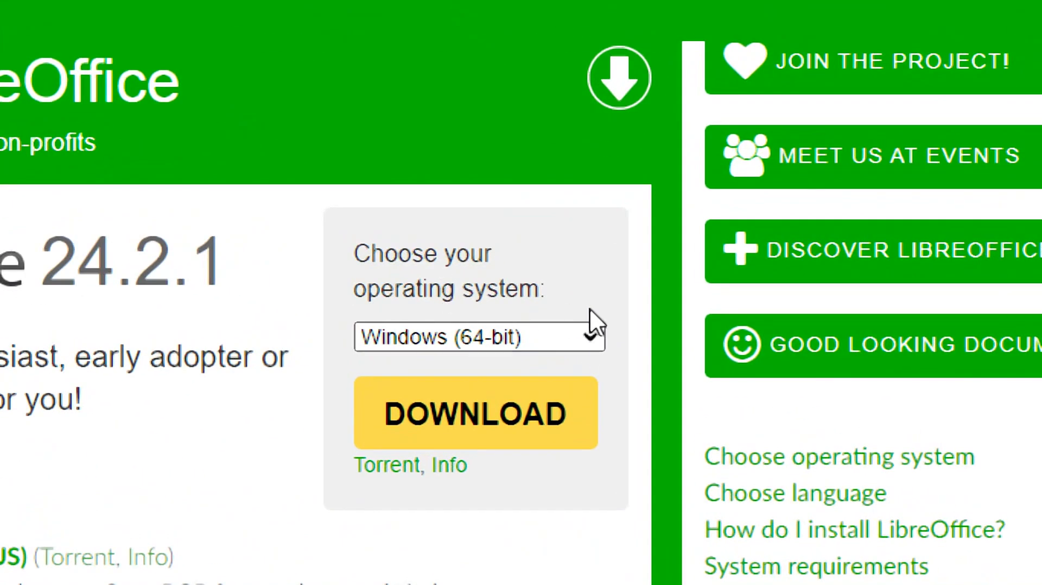
{"action": "left_click", "coordinate": [590, 342]}
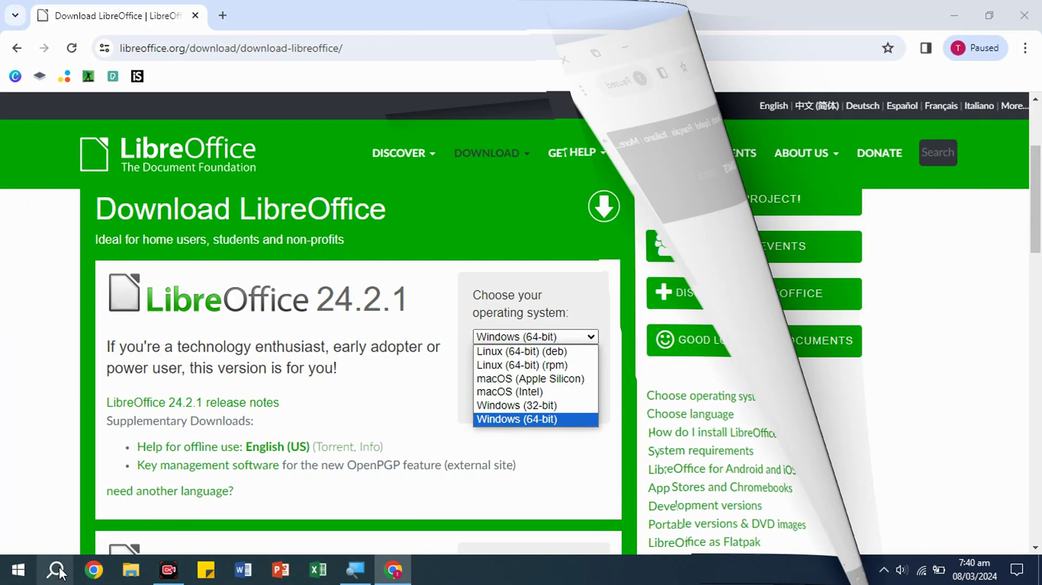
- Search Windows for "system", open the System settings and check the system type in the device specifications
{"action": "left_click", "coordinate": [56, 570]}
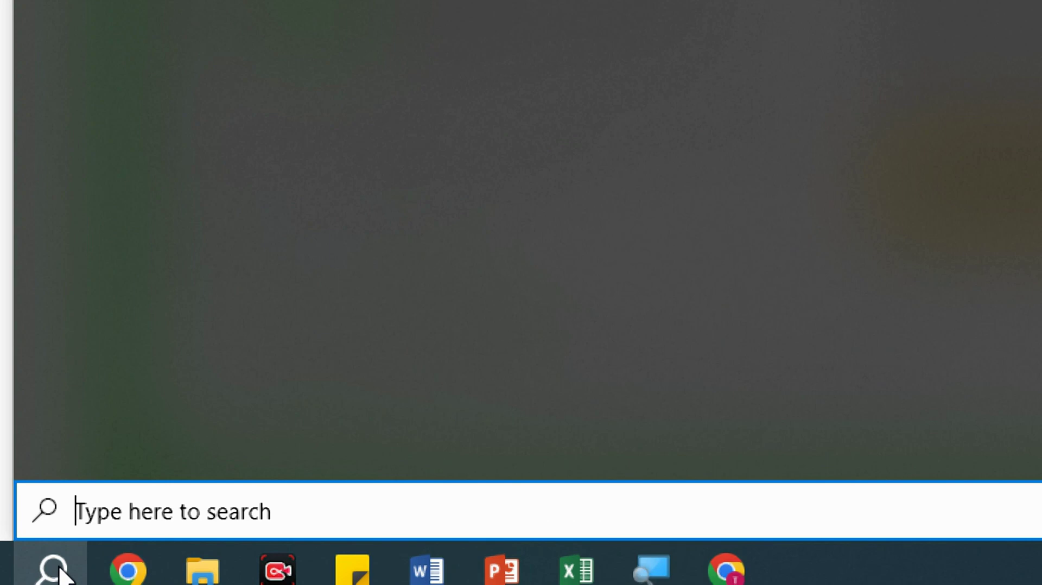
{"action": "type", "text": "su"}
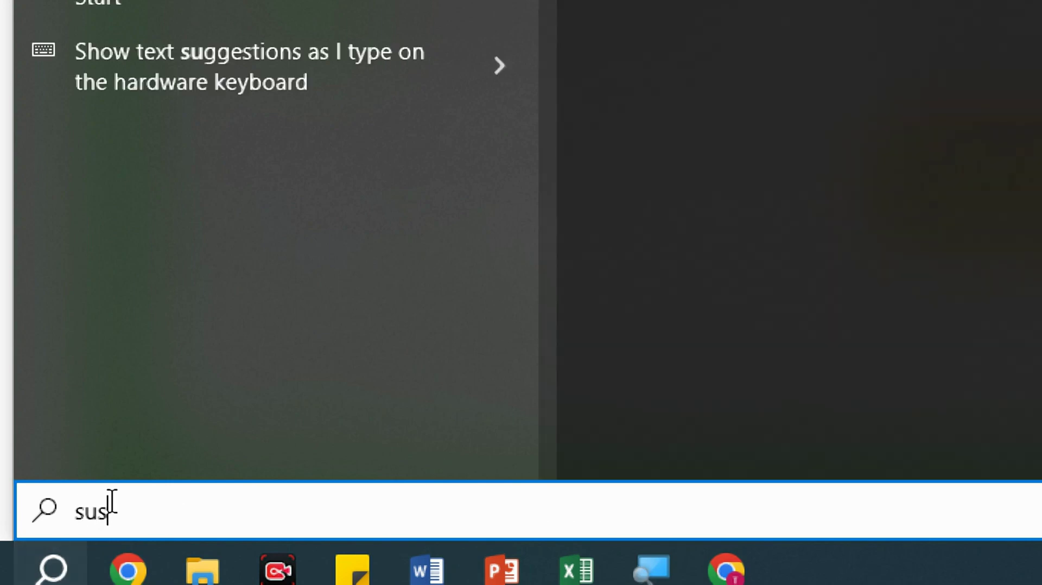
{"action": "key", "text": "BackSpace"}
{"action": "type", "text": "ystem"}
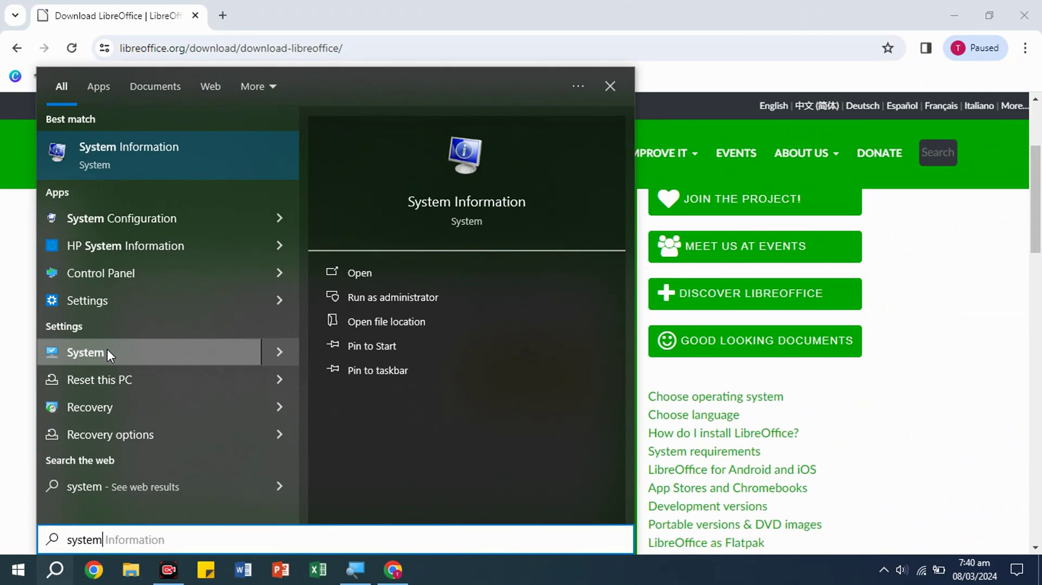
{"action": "left_click", "coordinate": [107, 350]}
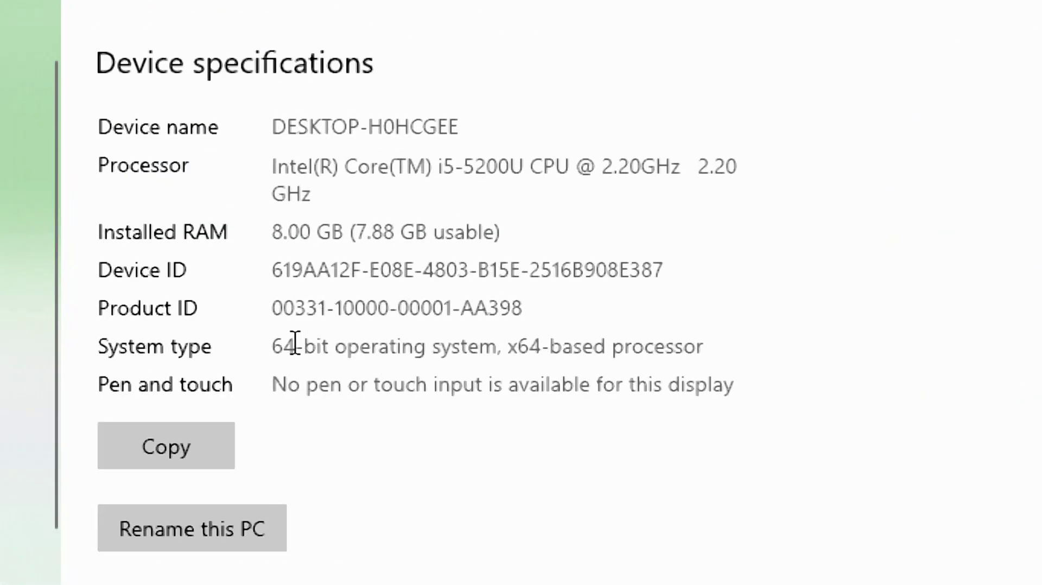
{"action": "left_click_drag", "start_coordinate": [273, 350], "coordinate": [507, 352]}
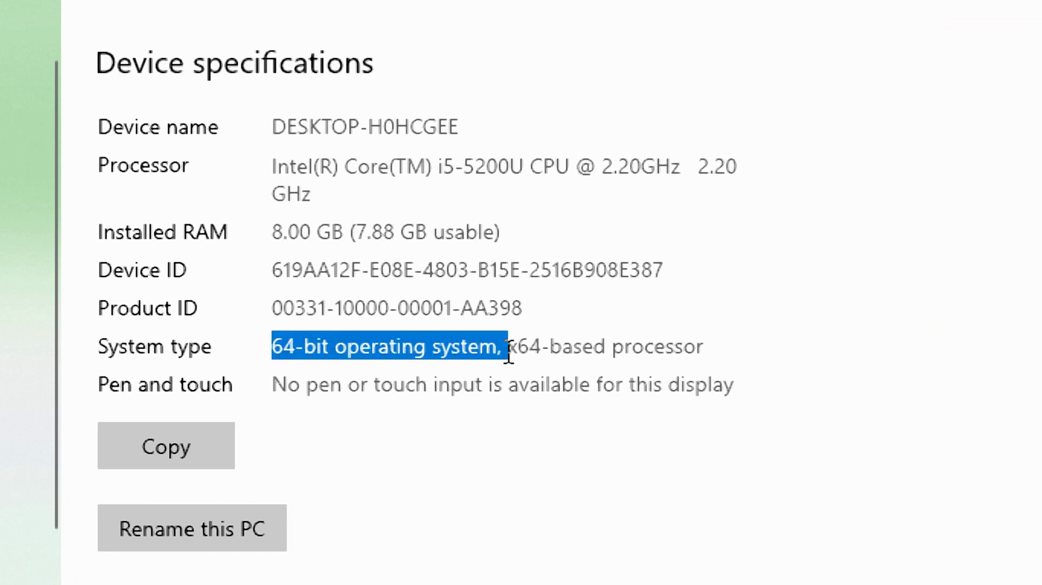
{"action": "left_click", "coordinate": [287, 358]}
{"action": "left_click_drag", "start_coordinate": [296, 353], "coordinate": [273, 351]}
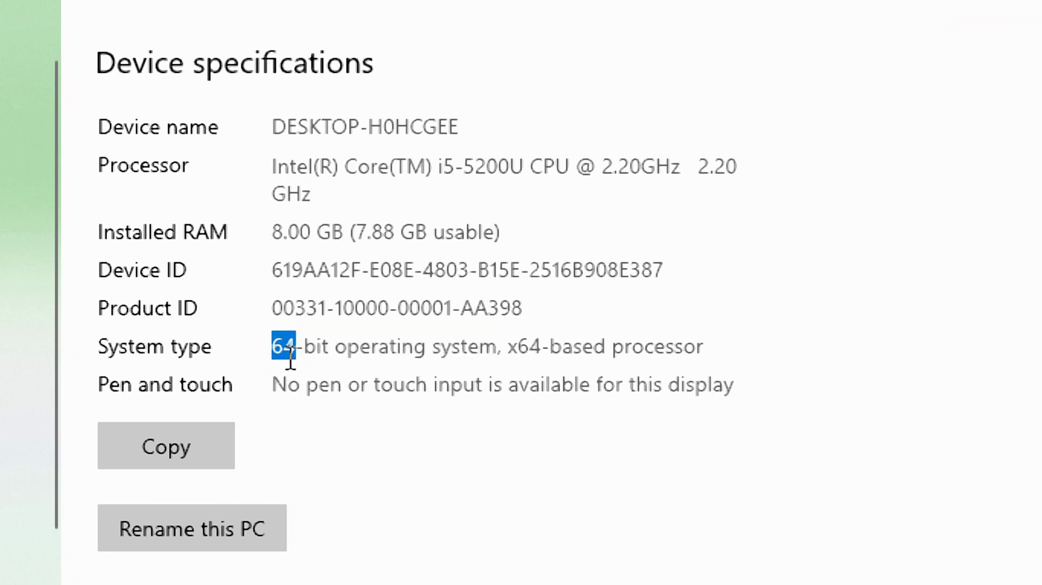
{"action": "left_click", "coordinate": [304, 359]}
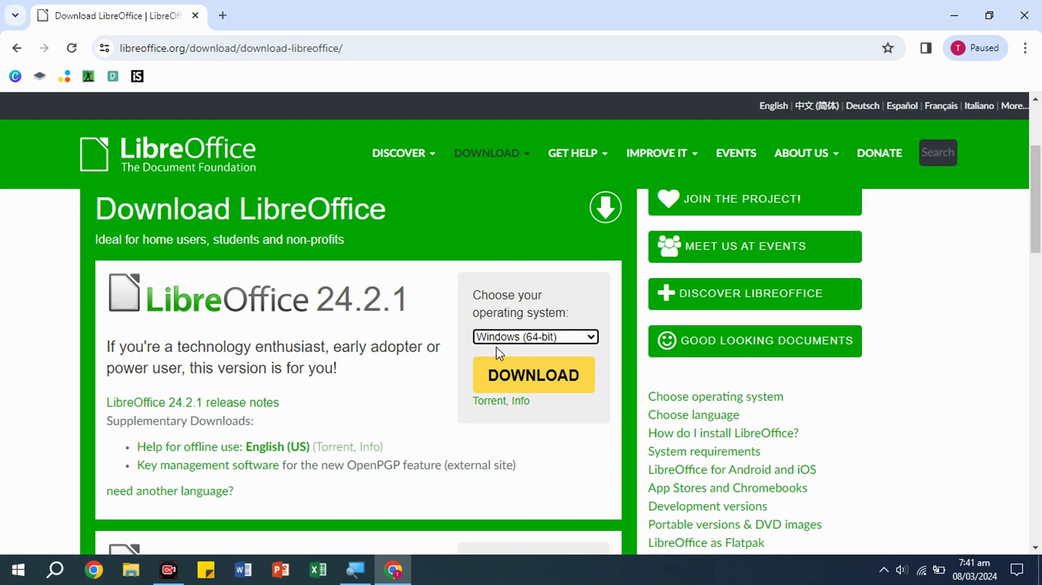
- Choose Windows (64-bit) as the operating system and download LibreOffice 24.2.1
{"action": "left_click", "coordinate": [586, 339]}
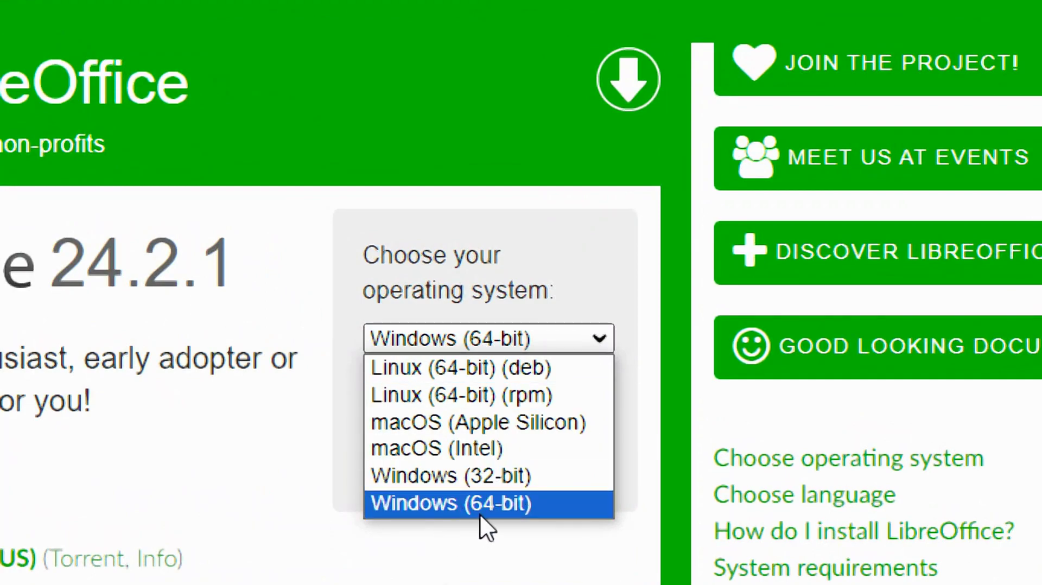
{"action": "left_click", "coordinate": [479, 504]}
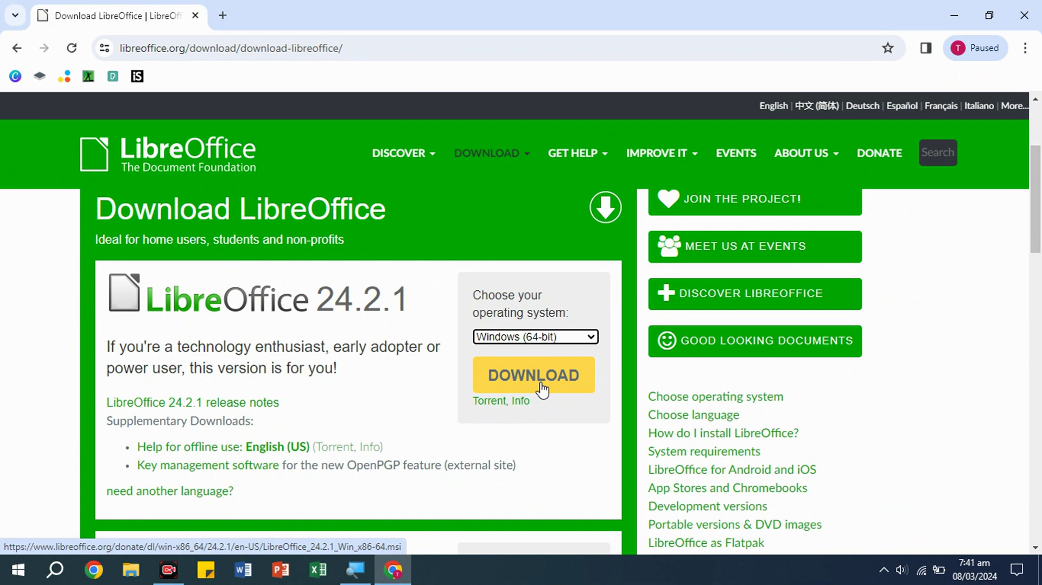
{"action": "left_click", "coordinate": [542, 389]}
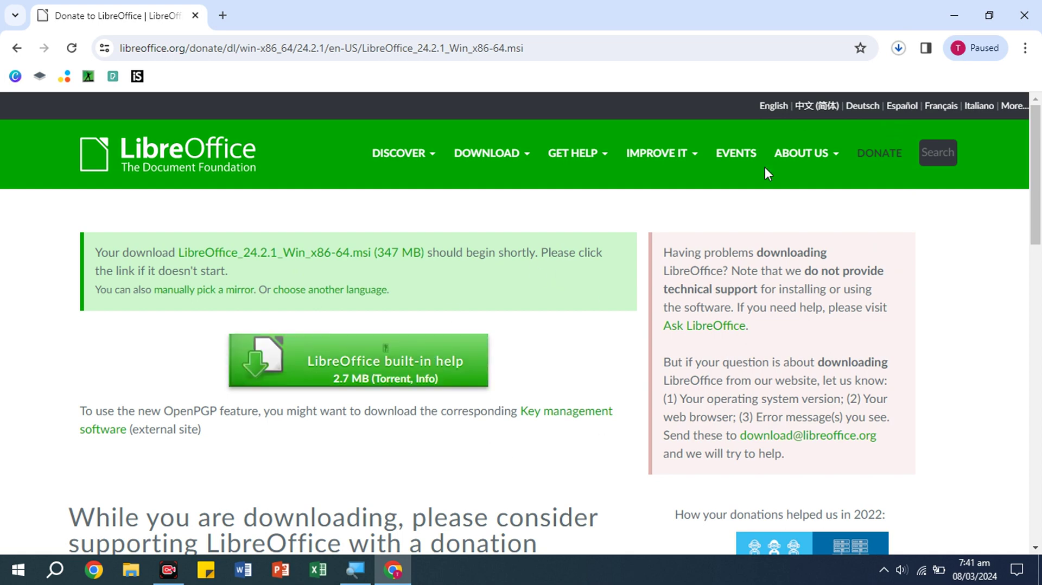
- Find the LibreOffice installer in Chrome's downloads and show it in its folder
{"action": "left_click", "coordinate": [897, 48]}
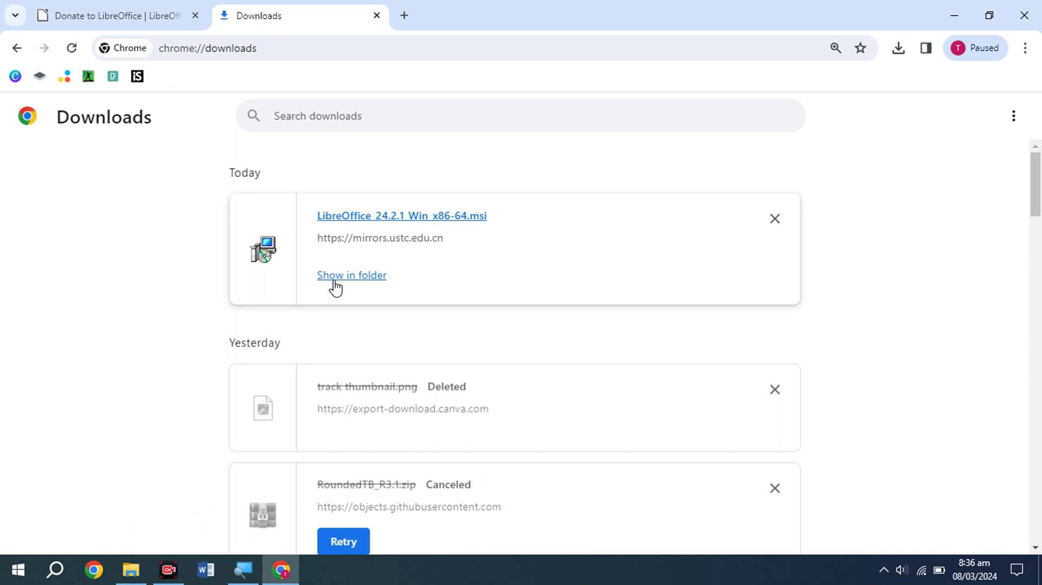
{"action": "left_click", "coordinate": [335, 277]}
{"action": "left_click", "coordinate": [336, 286]}
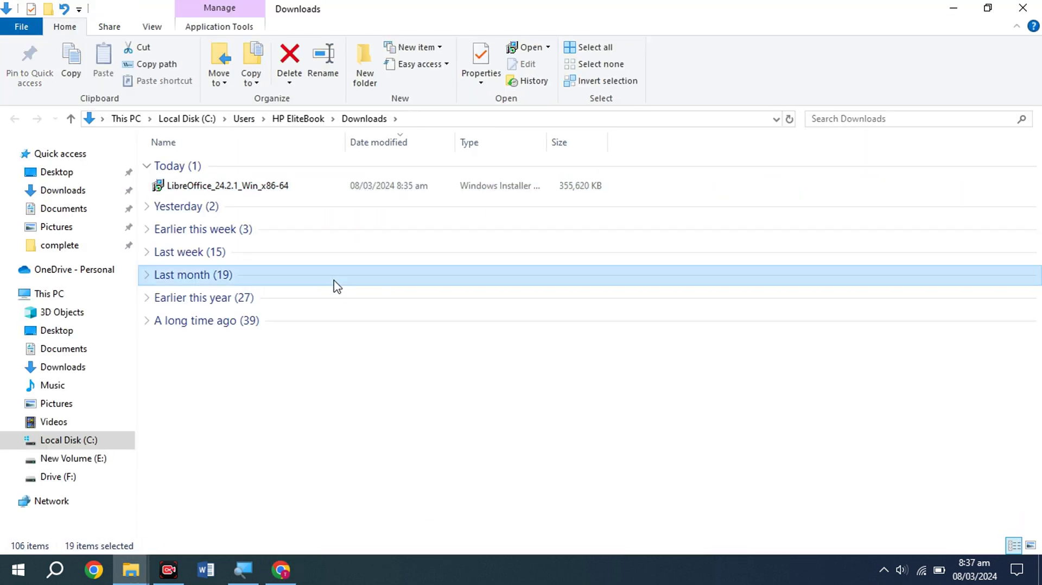
- Run the LibreOffice_24.2.1_Win_x86-64 installer and continue past its welcome page
{"action": "left_click", "coordinate": [336, 198]}
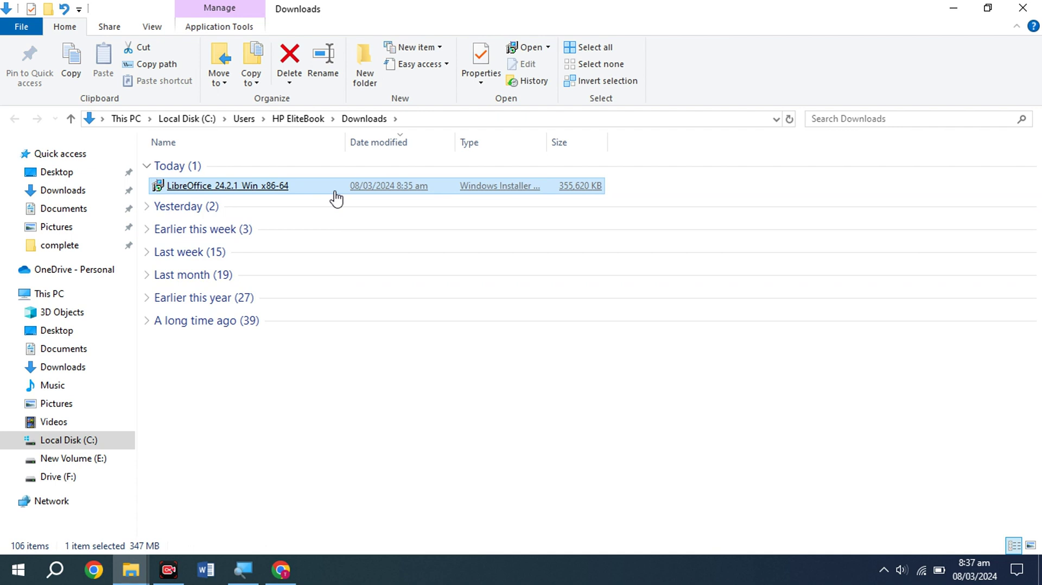
{"action": "double_click", "coordinate": [314, 191]}
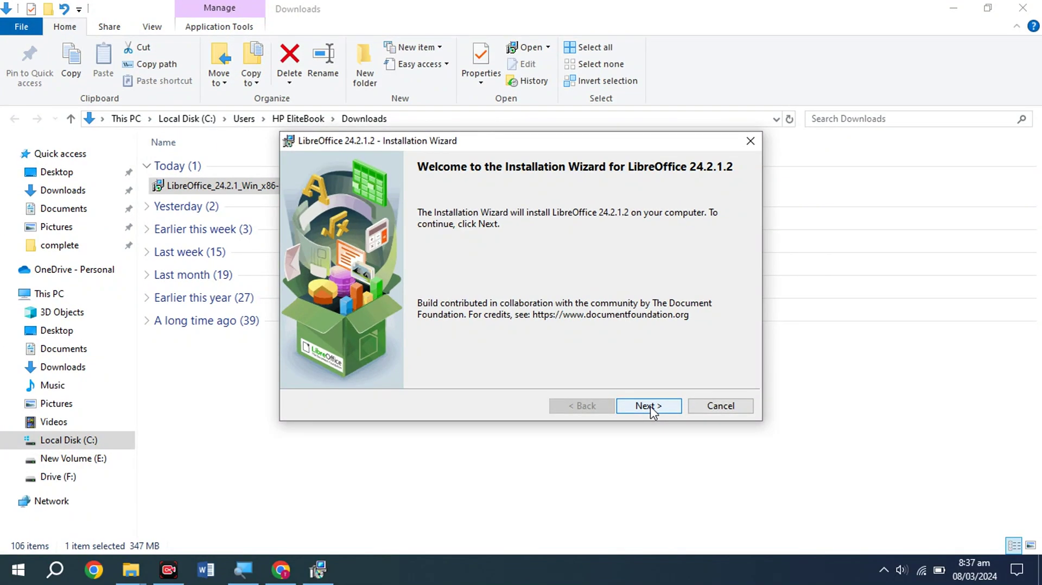
{"action": "left_click", "coordinate": [649, 406]}
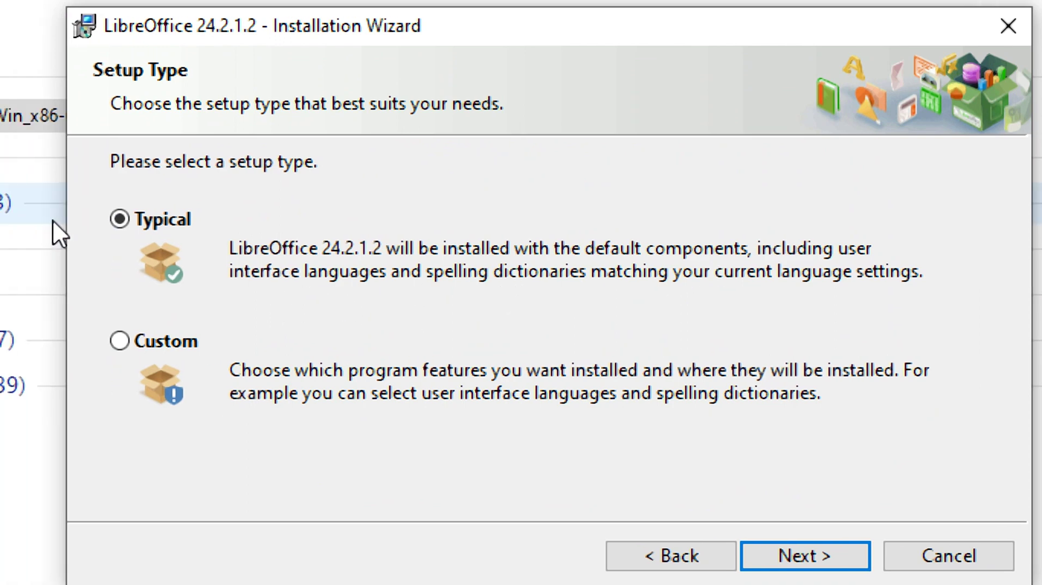
- Choose the Custom setup type and accept the default program features and install location
{"action": "left_click", "coordinate": [120, 343]}
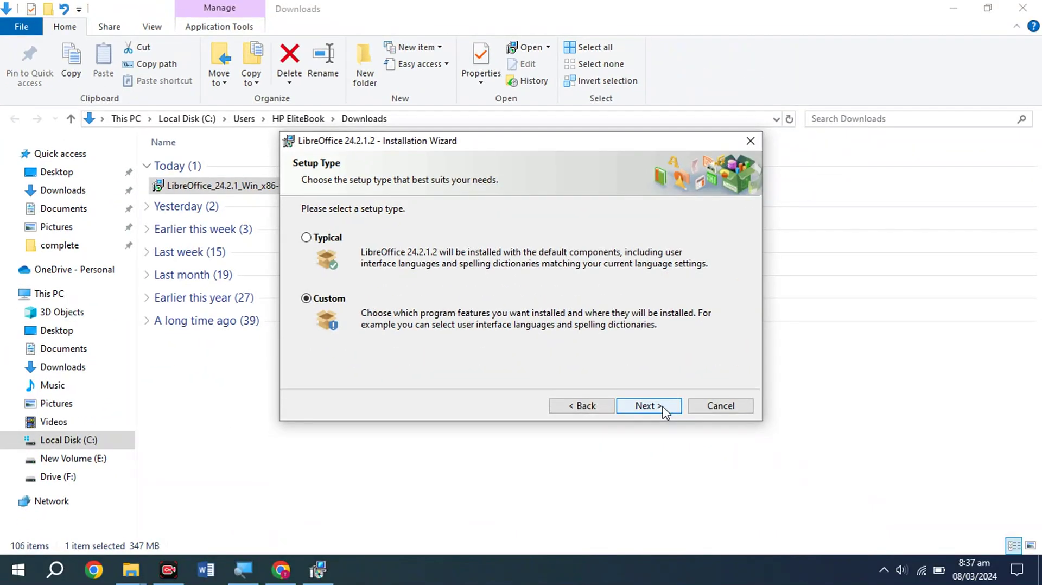
{"action": "left_click", "coordinate": [818, 547]}
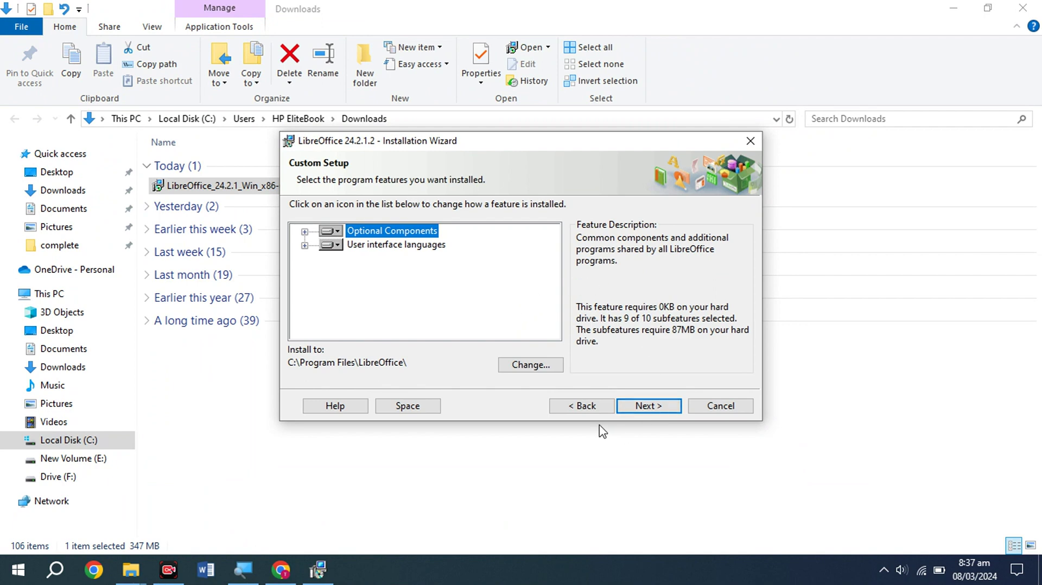
{"action": "left_click", "coordinate": [642, 407]}
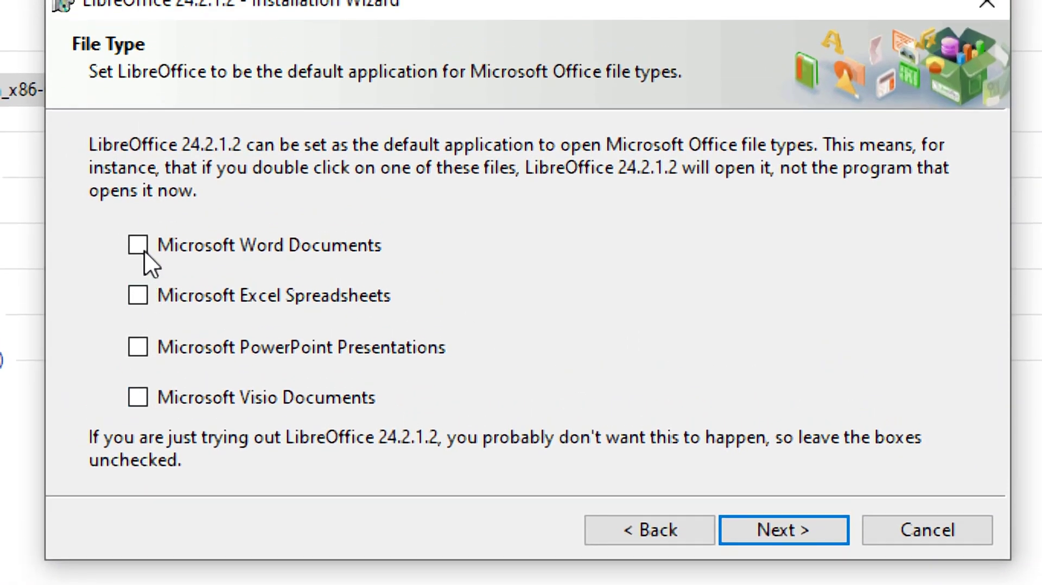
- Set LibreOffice as the default application for Microsoft Word, Excel, PowerPoint and Visio files and continue
{"action": "left_click", "coordinate": [137, 244]}
{"action": "left_click", "coordinate": [137, 294]}
{"action": "left_click", "coordinate": [137, 346]}
{"action": "left_click", "coordinate": [137, 399]}
{"action": "left_click", "coordinate": [138, 398]}
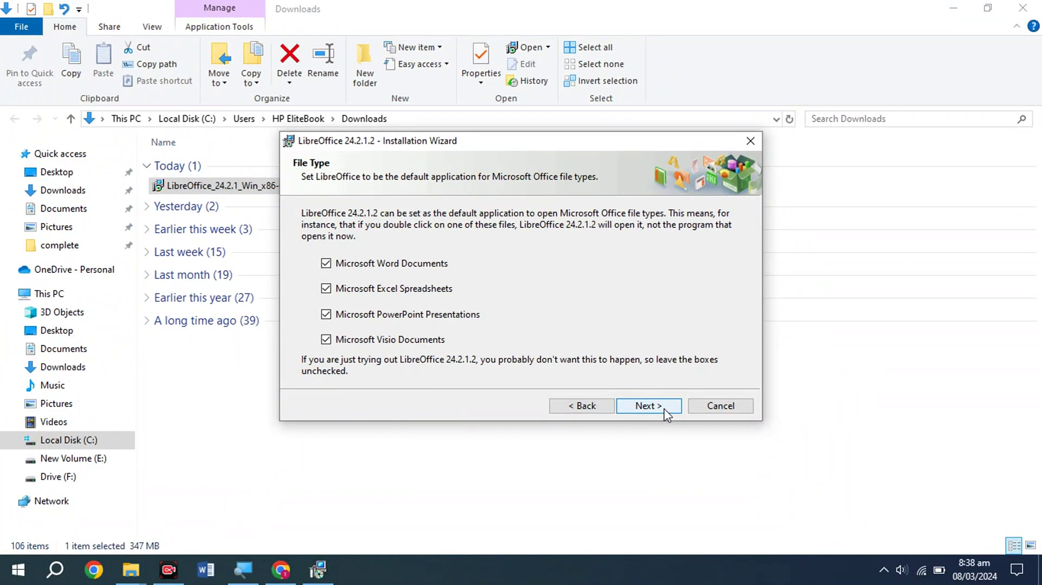
{"action": "left_click", "coordinate": [666, 415]}
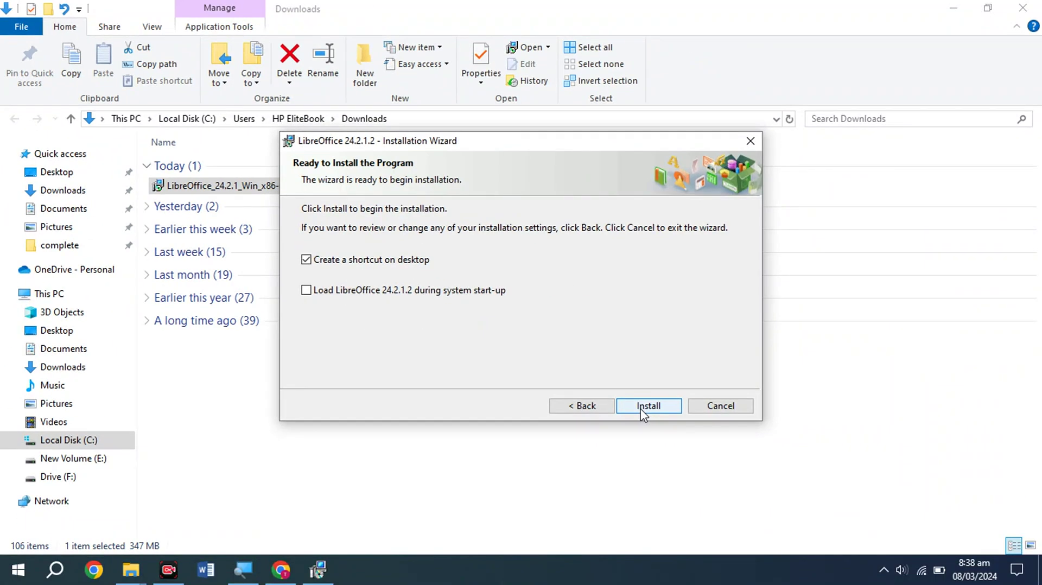
- Start the installation with the desktop shortcut option kept, and close the Downloads folder window
{"action": "left_click", "coordinate": [642, 408]}
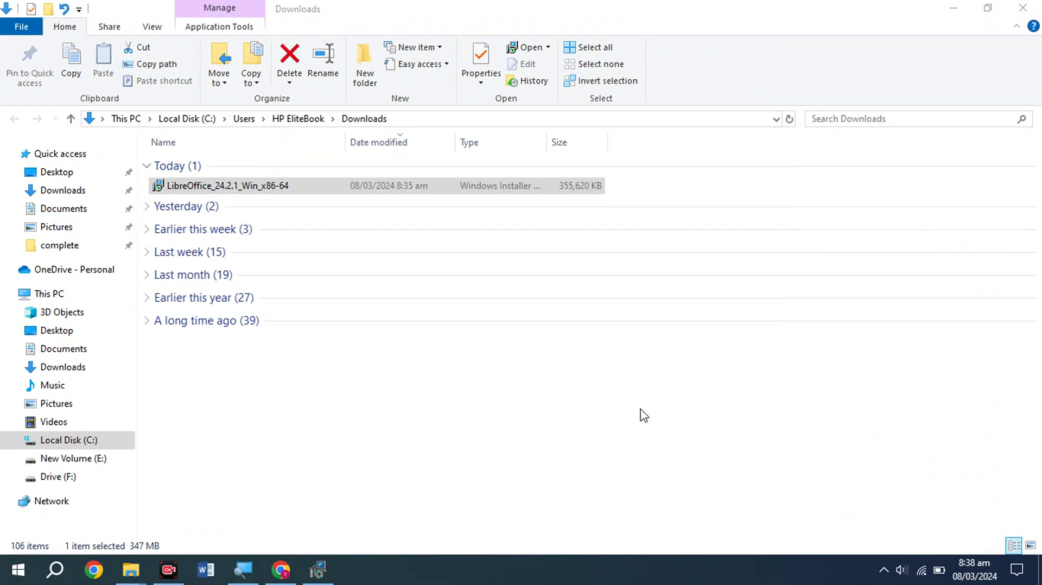
{"action": "left_click", "coordinate": [1023, 7]}
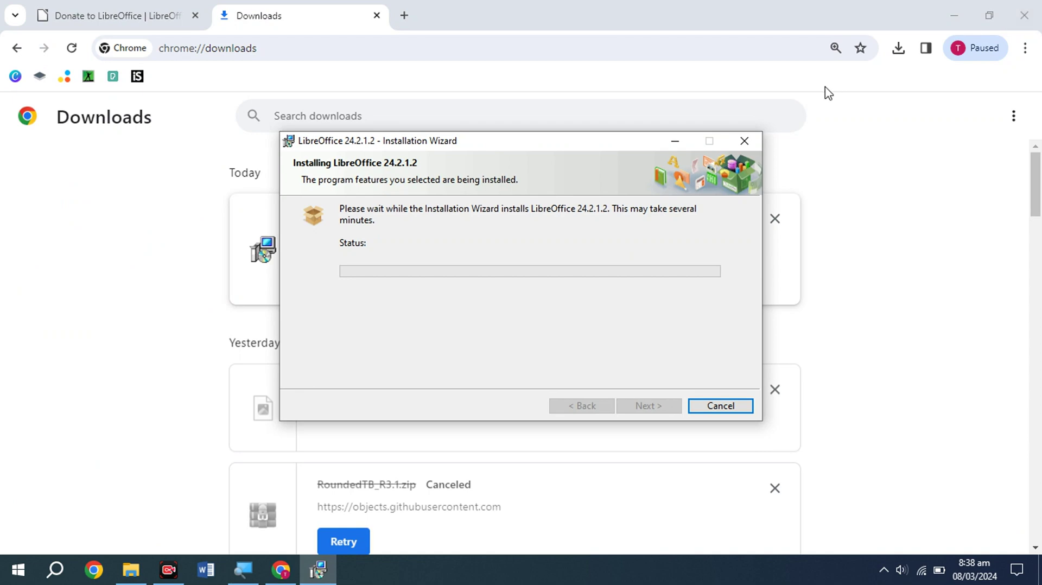
- Close the browser window and finish the LibreOffice 24.2.1.2 installation wizard
{"action": "left_click", "coordinate": [1024, 11]}
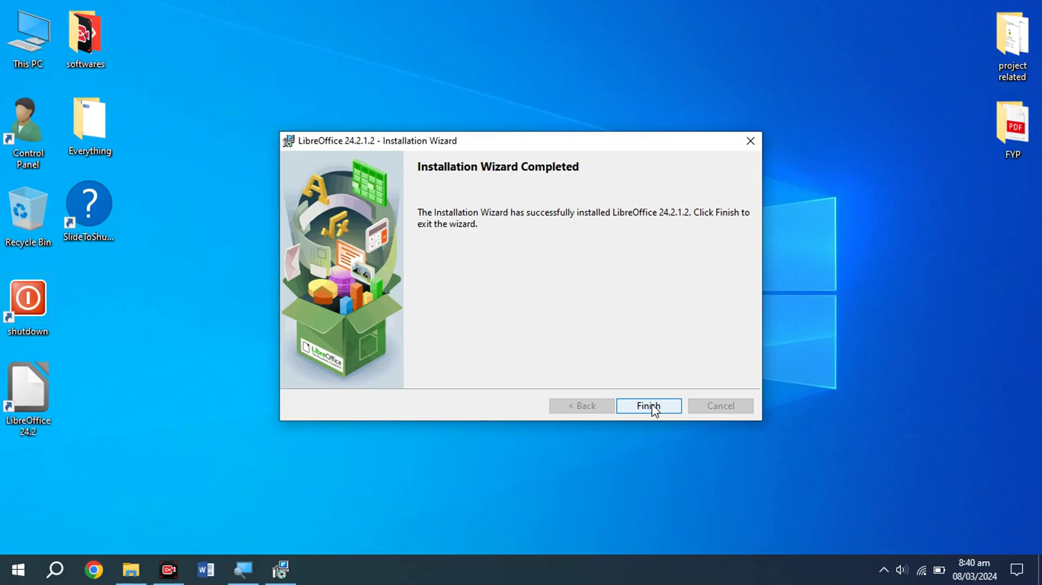
{"action": "left_click", "coordinate": [652, 405]}
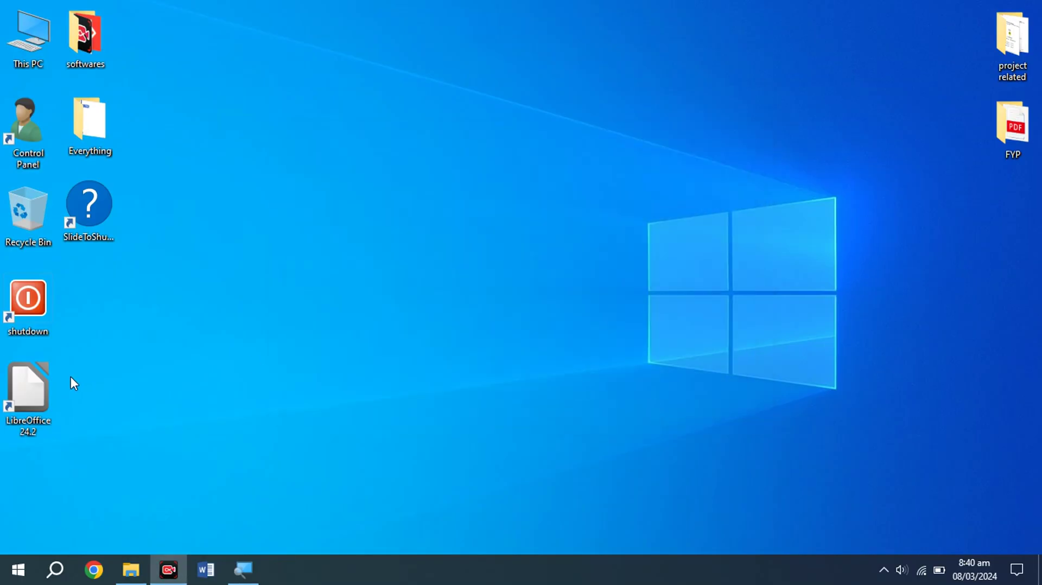
- Move the LibreOffice 24.2 shortcut to the middle of the desktop, then launch LibreOffice from it in a maximized window
{"action": "left_click_drag", "start_coordinate": [29, 402], "coordinate": [483, 228]}
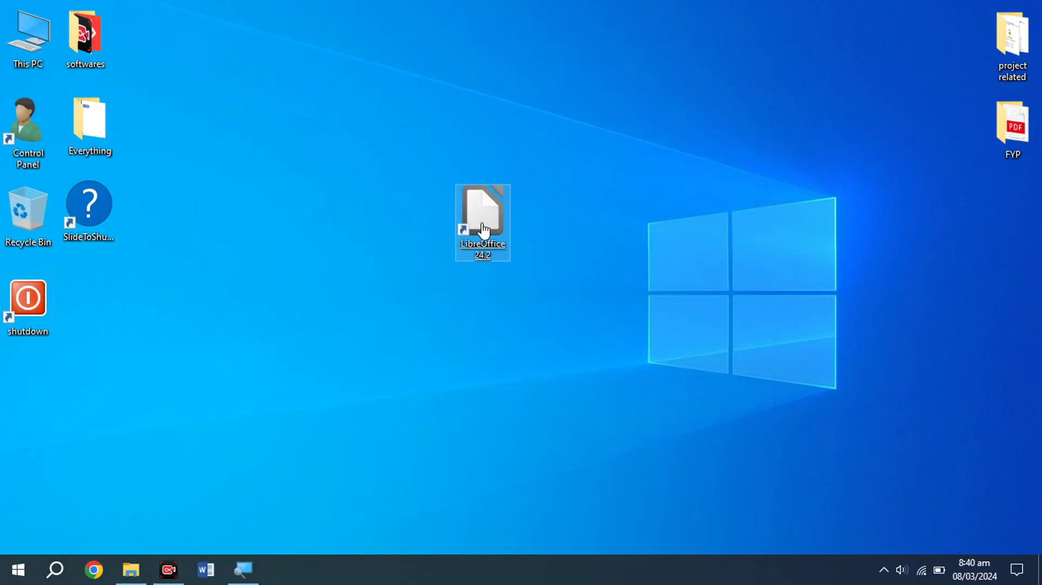
{"action": "double_click", "coordinate": [484, 228]}
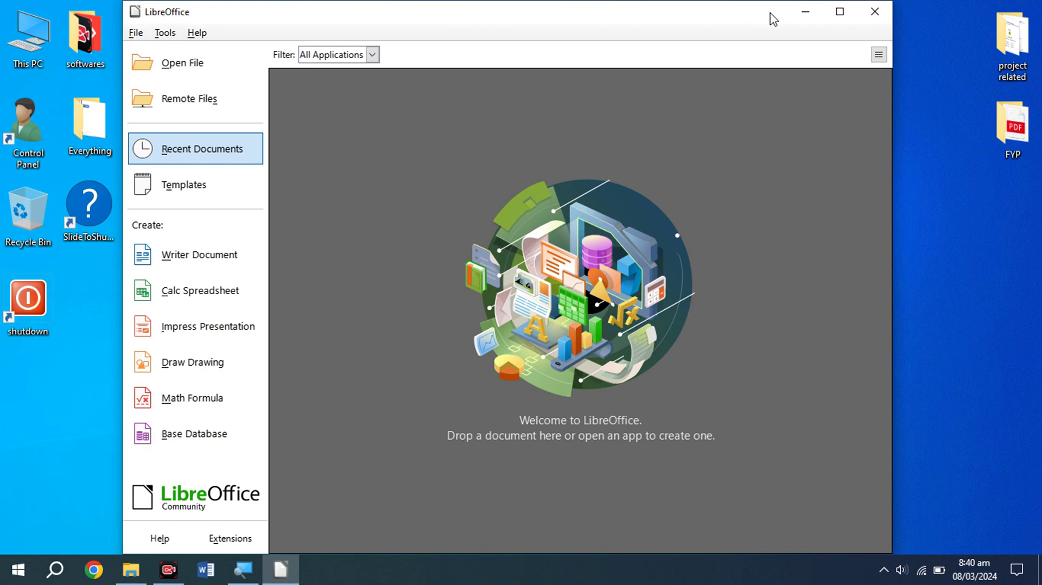
{"action": "left_click", "coordinate": [839, 12]}
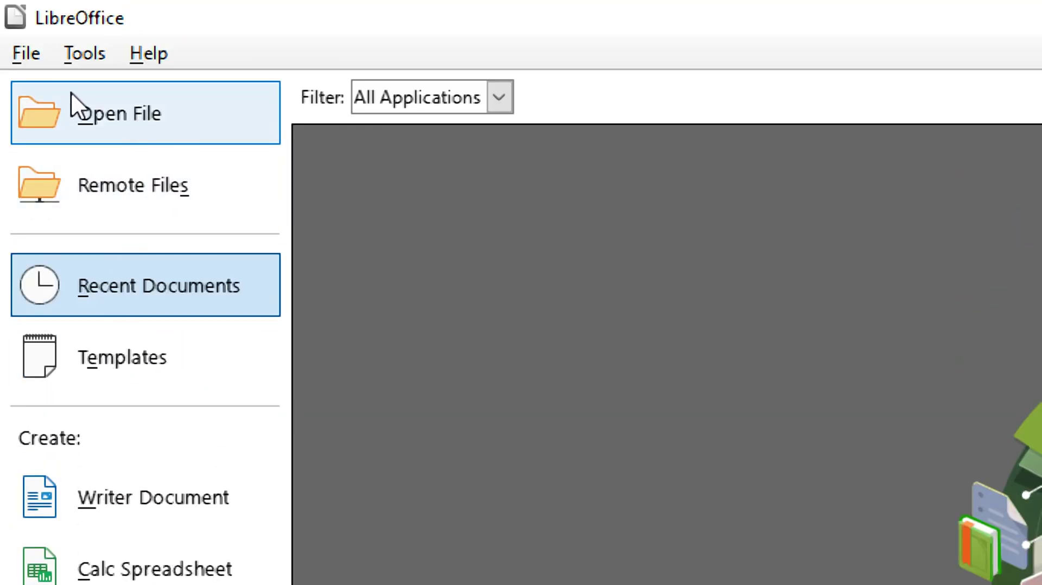
{"action": "left_click", "coordinate": [81, 64]}
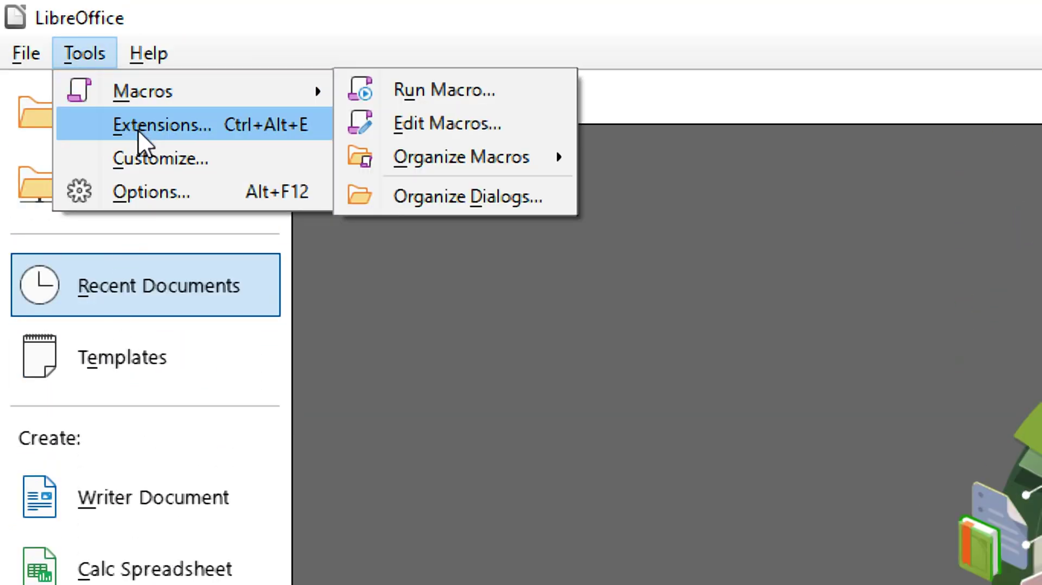
{"action": "left_click", "coordinate": [12, 40]}
{"action": "left_click", "coordinate": [13, 40]}
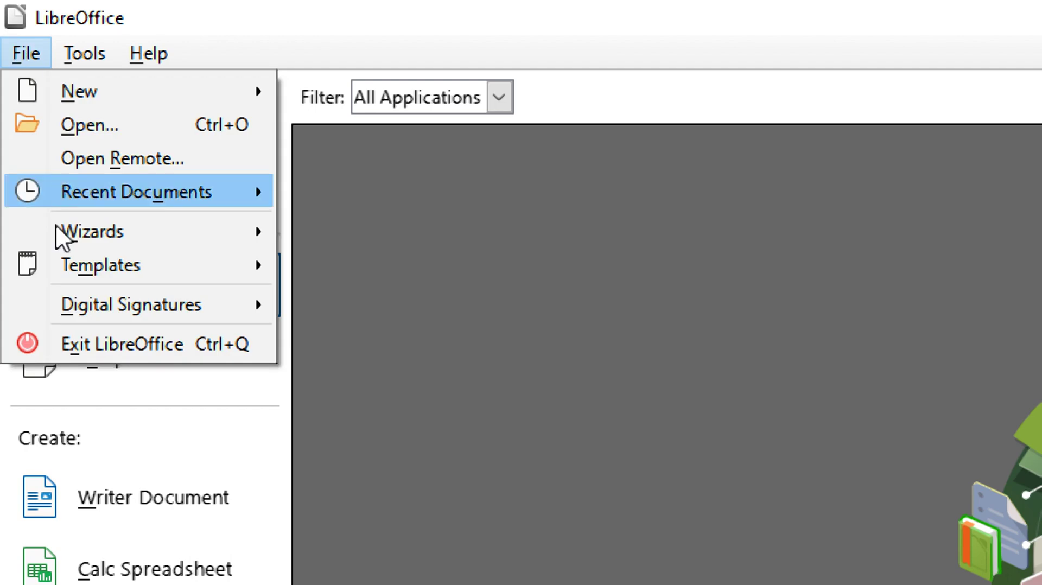
{"action": "left_click", "coordinate": [424, 251]}
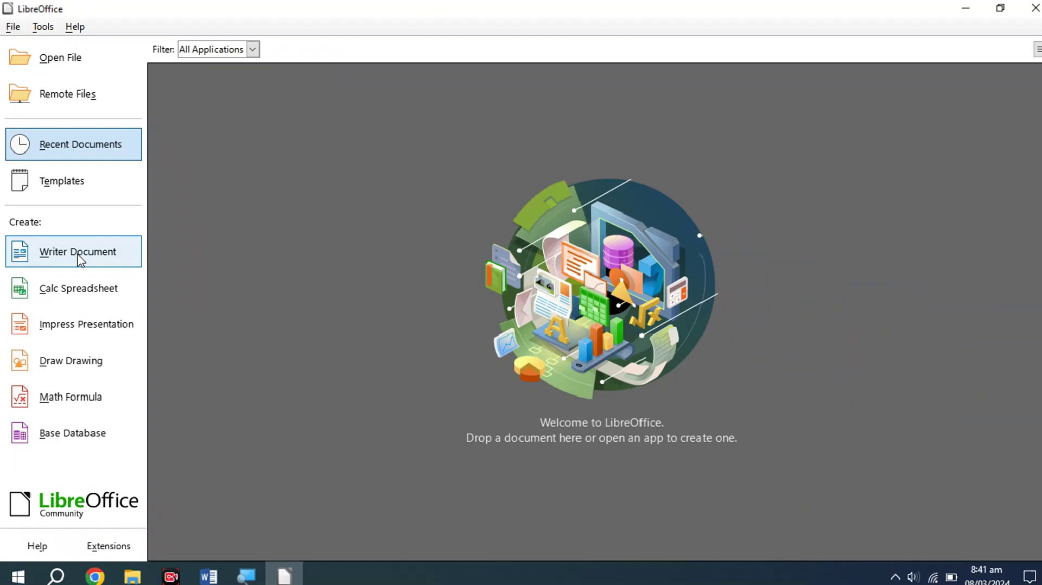
- Create a blank Writer document, dismissing the startup tip, and write "Hi Guys! Welcome to our Channel." on the page
{"action": "left_click", "coordinate": [153, 334]}
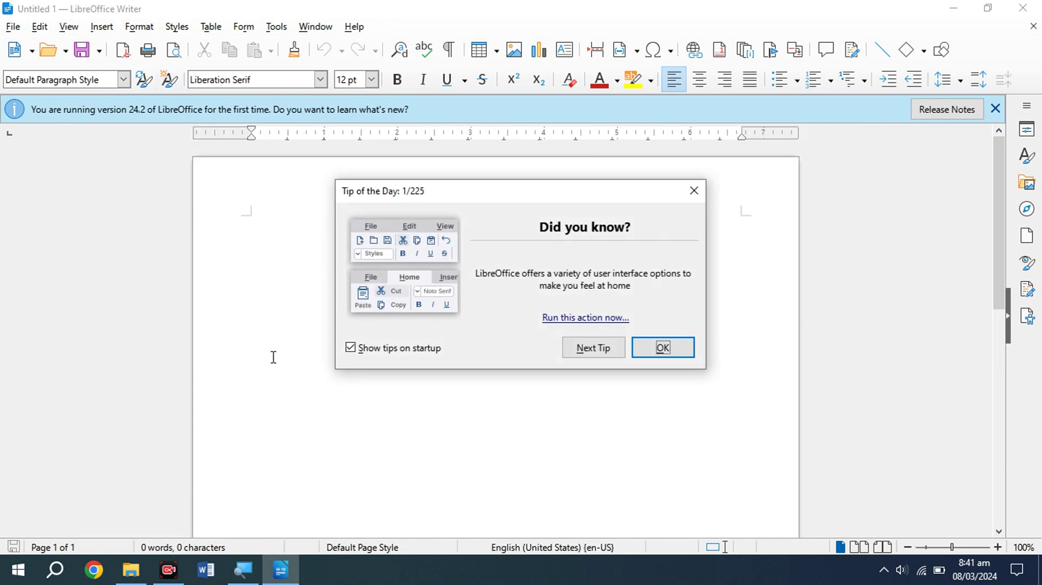
{"action": "left_click", "coordinate": [665, 350]}
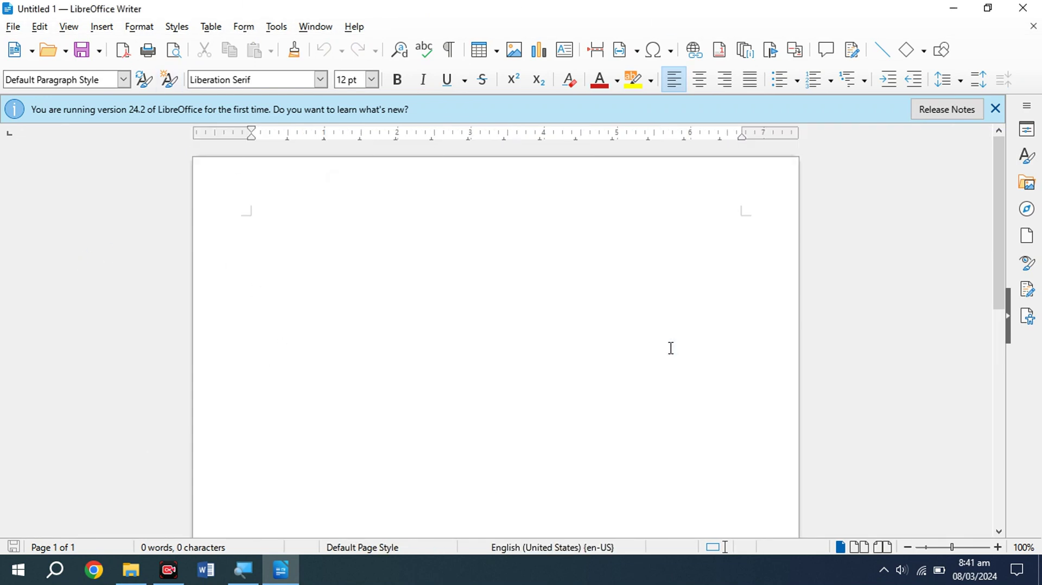
{"action": "scroll", "coordinate": [351, 310], "scroll_direction": "down", "scroll_amount": 5}
{"action": "scroll", "coordinate": [351, 310], "scroll_direction": "up", "scroll_amount": 5}
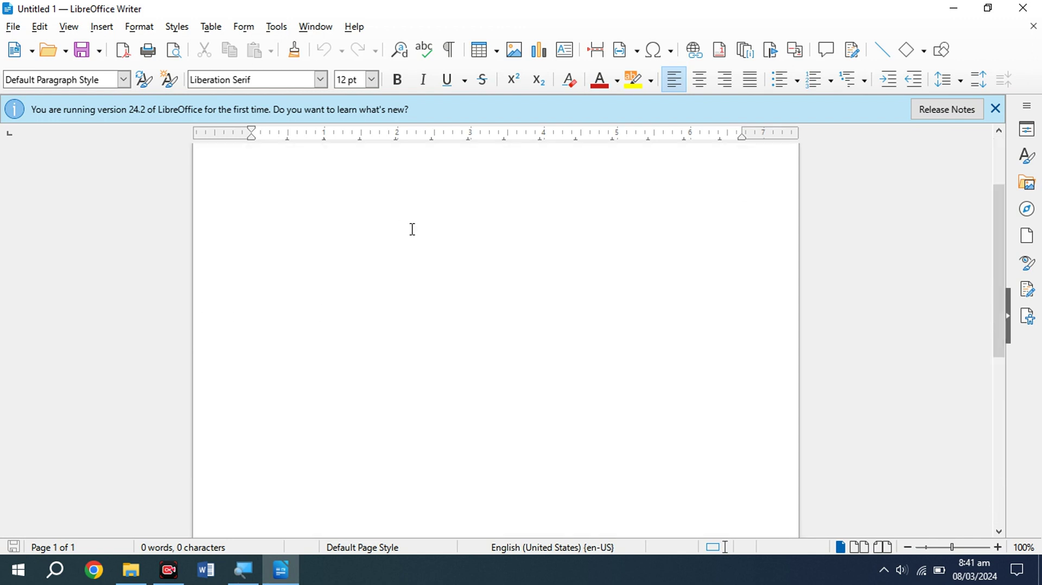
{"action": "scroll", "coordinate": [412, 228], "scroll_direction": "up", "scroll_amount": 1}
{"action": "scroll", "coordinate": [412, 229], "scroll_direction": "down", "scroll_amount": 4}
{"action": "scroll", "coordinate": [412, 229], "scroll_direction": "up", "scroll_amount": 8}
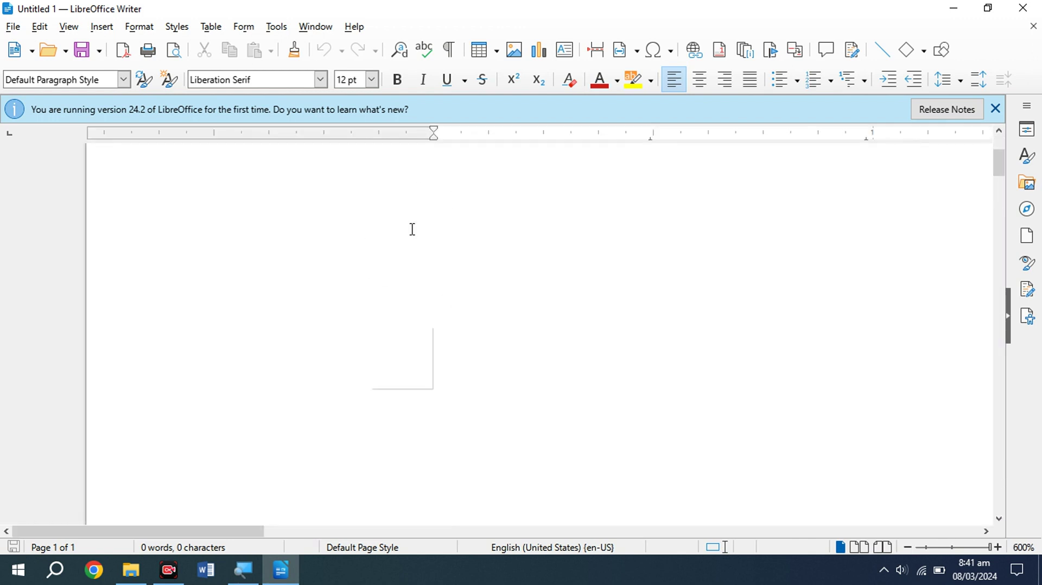
{"action": "scroll", "coordinate": [413, 229], "scroll_direction": "down", "scroll_amount": 5}
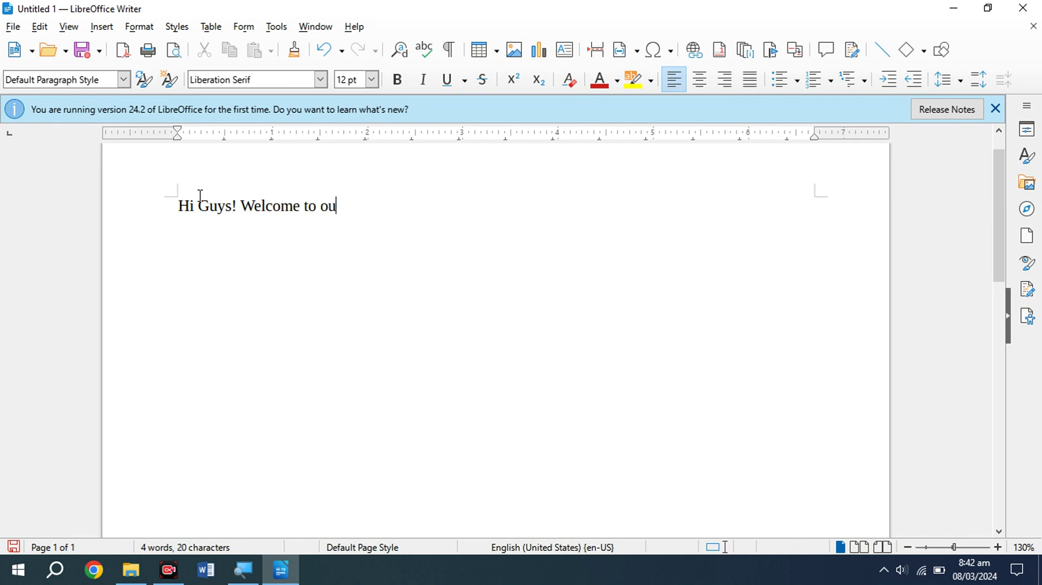
- Format the whole sentence "Hi Guys! Welcome to our Channel." as 18 pt Lucida Sans Unicode
{"action": "left_click_drag", "start_coordinate": [402, 207], "coordinate": [177, 207]}
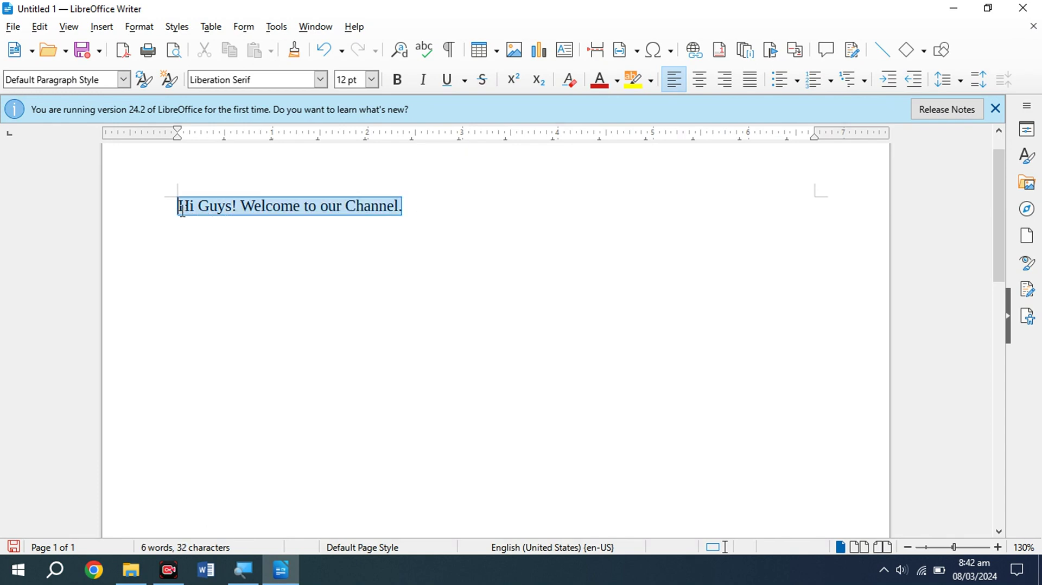
{"action": "left_click", "coordinate": [372, 80]}
{"action": "left_click", "coordinate": [347, 249]}
{"action": "left_click", "coordinate": [321, 80]}
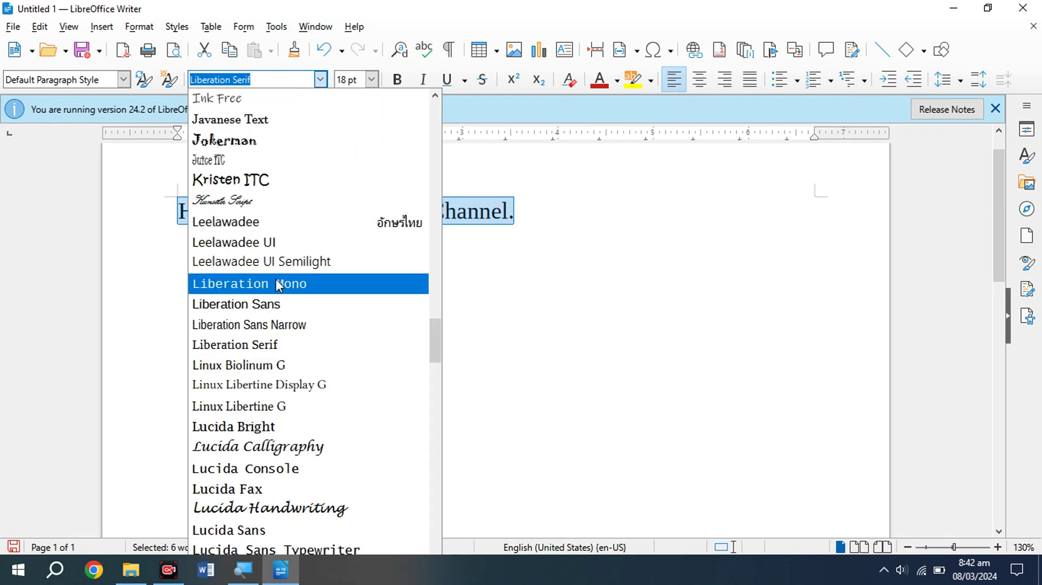
{"action": "scroll", "coordinate": [275, 278], "scroll_direction": "down", "scroll_amount": 3}
{"action": "left_click", "coordinate": [256, 386]}
- Make the selected sentence bold, italic, underlined and red, without superscript, and deselect it
{"action": "left_click", "coordinate": [397, 80]}
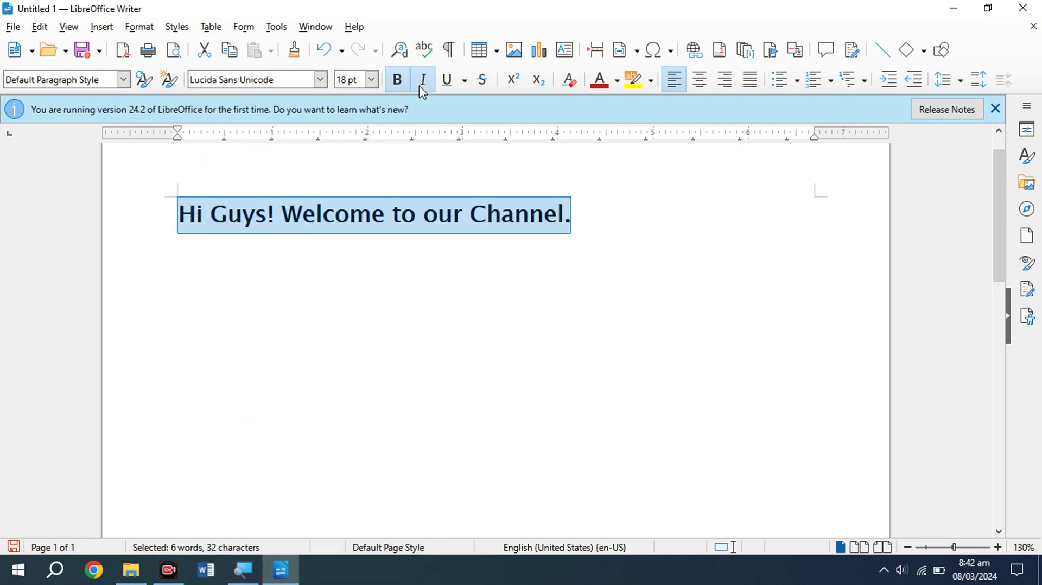
{"action": "left_click", "coordinate": [423, 79]}
{"action": "left_click", "coordinate": [447, 80]}
{"action": "left_click", "coordinate": [512, 80]}
{"action": "left_click", "coordinate": [512, 80]}
{"action": "left_click", "coordinate": [597, 82]}
{"action": "left_click", "coordinate": [482, 177]}
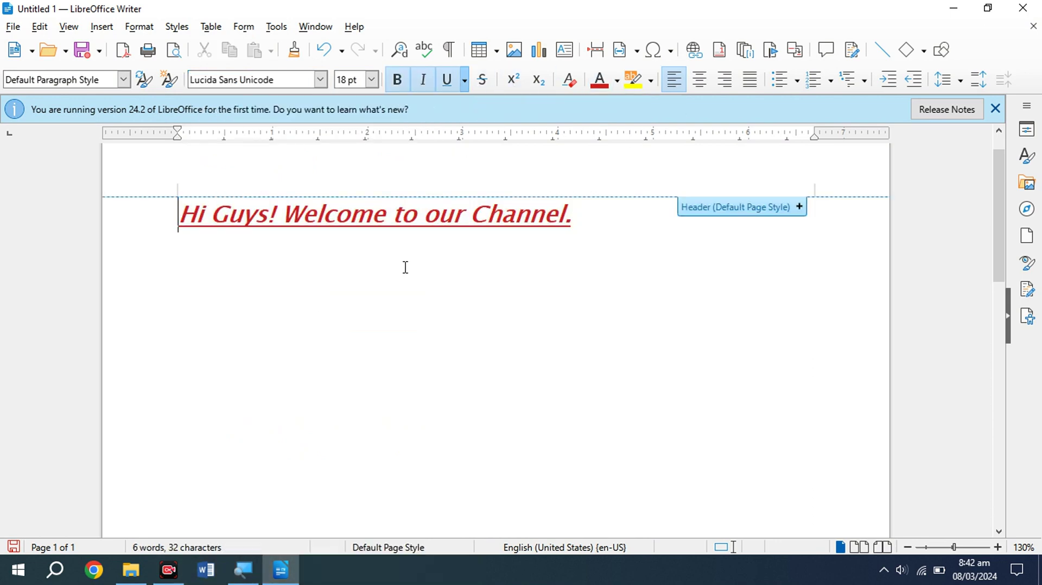
{"action": "scroll", "coordinate": [391, 264], "scroll_direction": "up", "scroll_amount": 1}
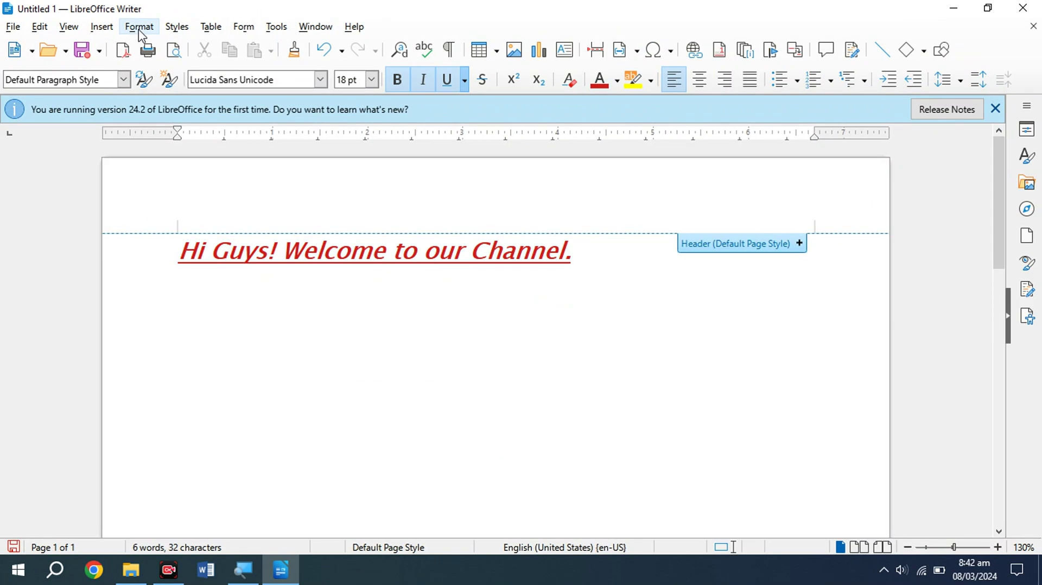
{"action": "left_click", "coordinate": [278, 54]}
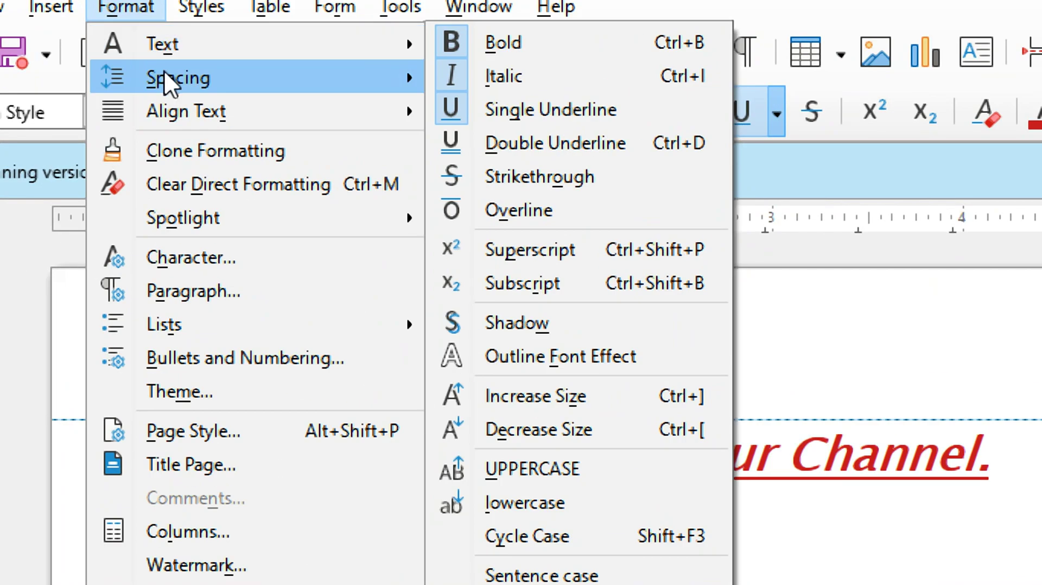
{"action": "left_click", "coordinate": [139, 27]}
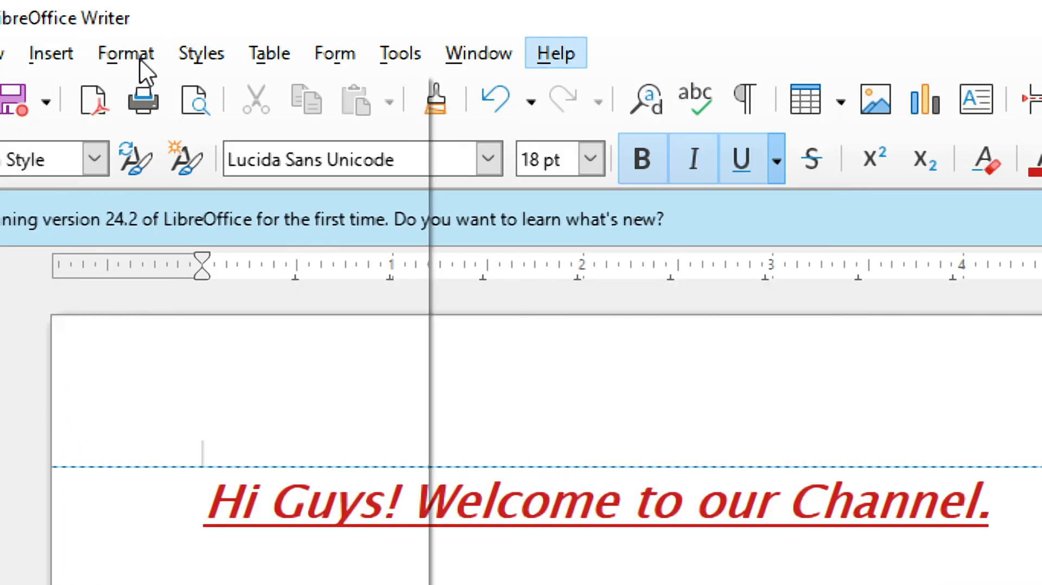
{"action": "left_click", "coordinate": [139, 27]}
{"action": "left_click", "coordinate": [652, 527]}
{"action": "scroll", "coordinate": [933, 550], "scroll_direction": "down", "scroll_amount": 4}
{"action": "scroll", "coordinate": [933, 550], "scroll_direction": "up", "scroll_amount": 3}
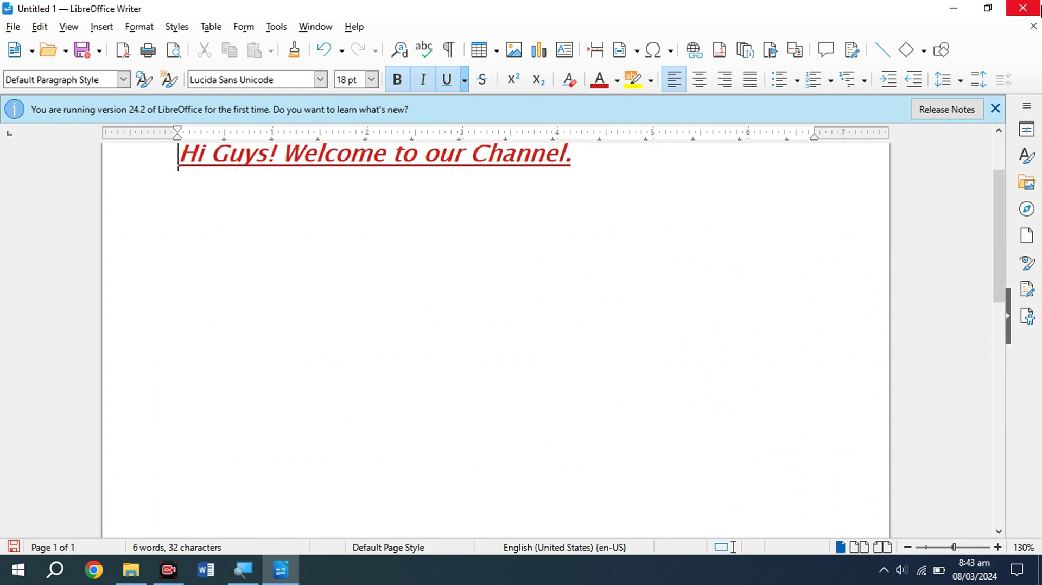
- Close the untitled Writer document without saving it
{"action": "left_click", "coordinate": [1034, 4]}
{"action": "left_click", "coordinate": [536, 308]}
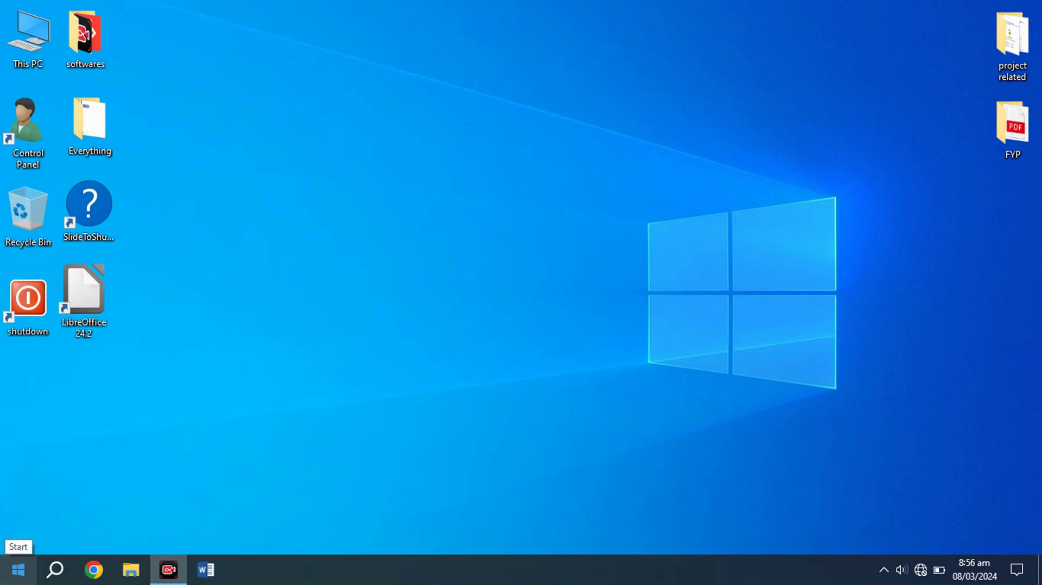
- Examine the full list of recently added programs in Windows for the installed LibreOffice applications, and close the list
{"action": "left_click", "coordinate": [18, 569]}
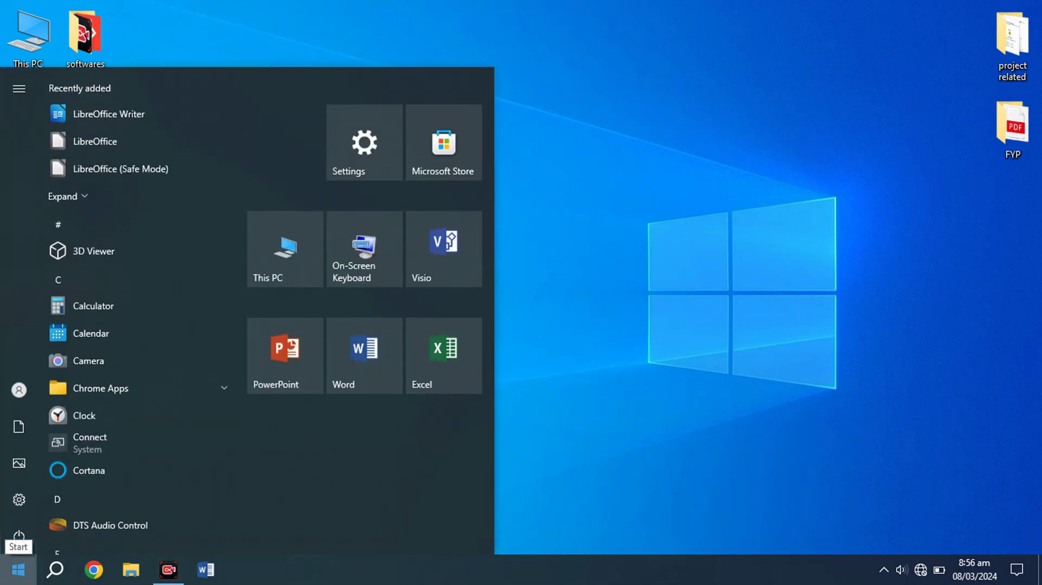
{"action": "left_click", "coordinate": [64, 196]}
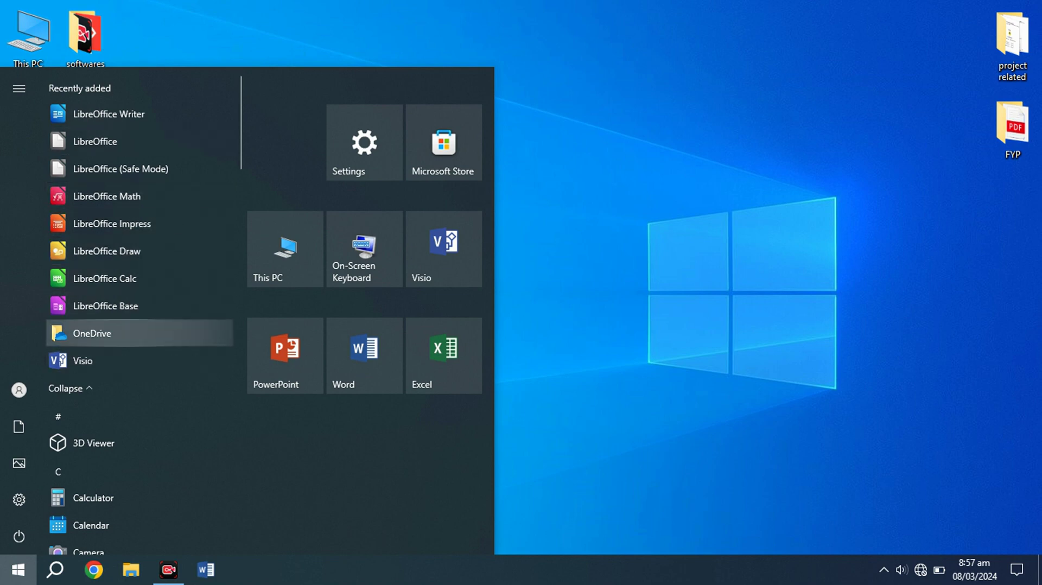
{"action": "key", "text": "Escape"}
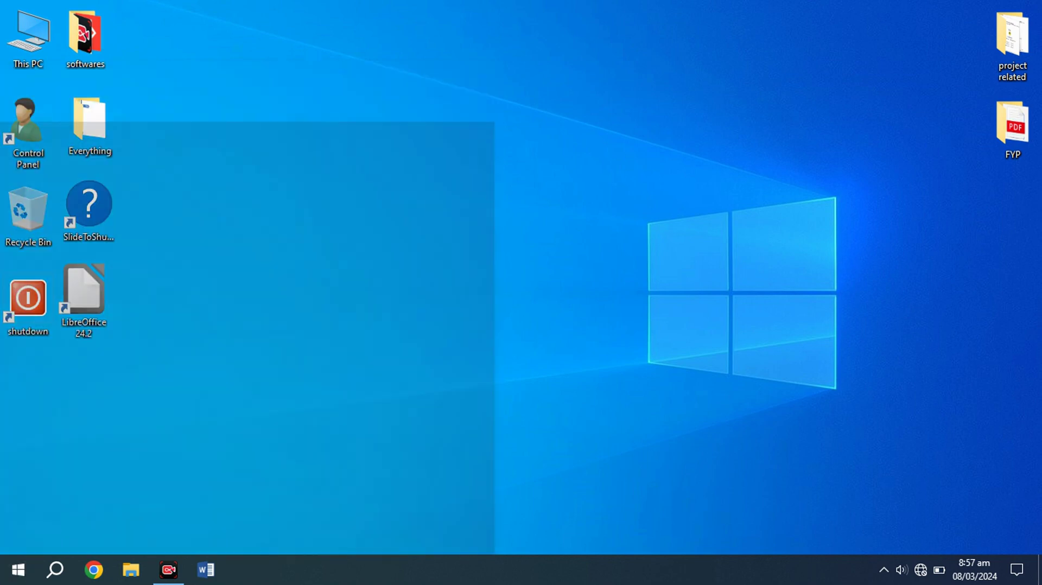